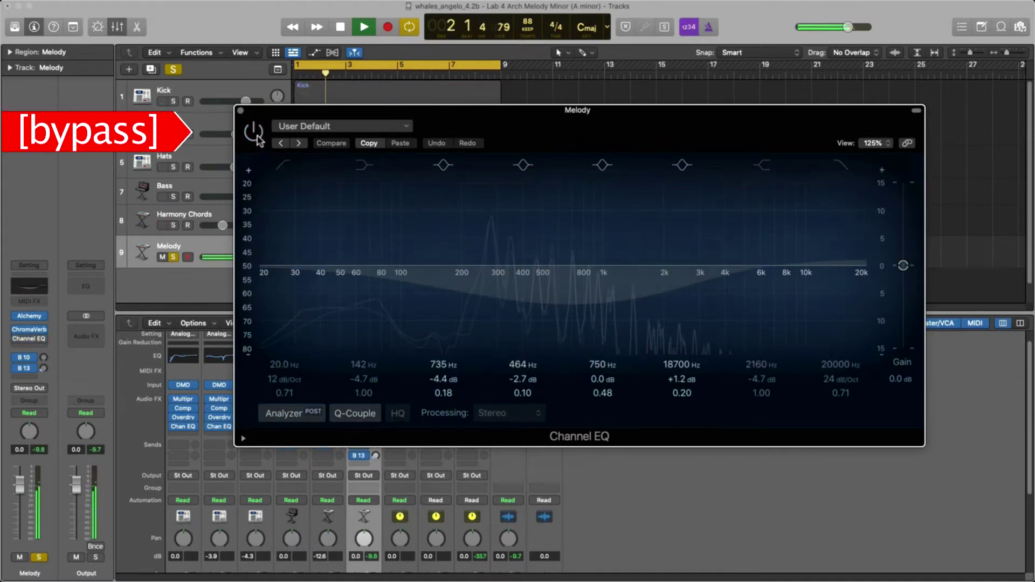
Turn the Melody's bypassed Channel EQ back on and cut the 735 Hz band to -5.1 dB
click(256, 135)
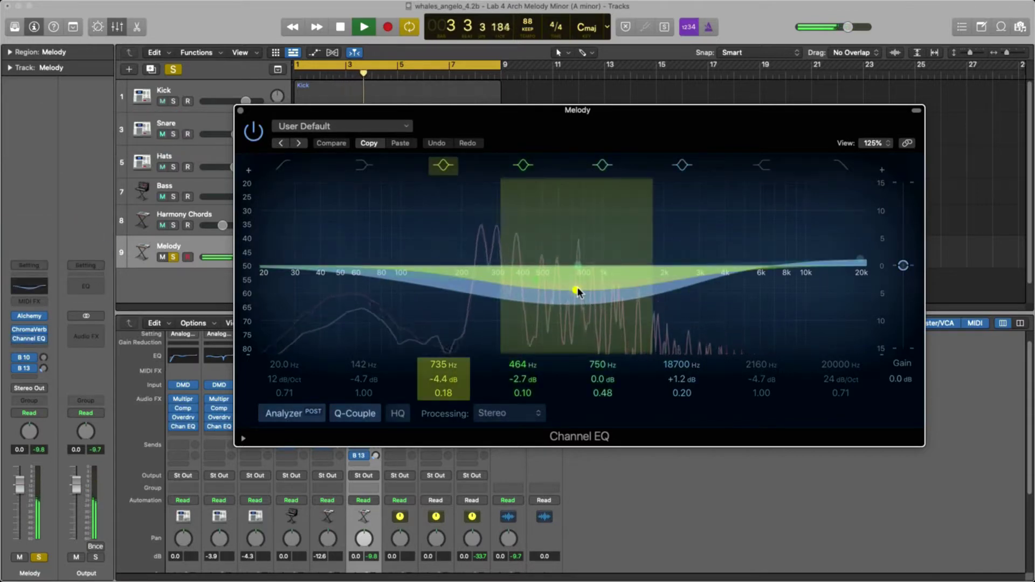
drag(577, 291, 577, 294)
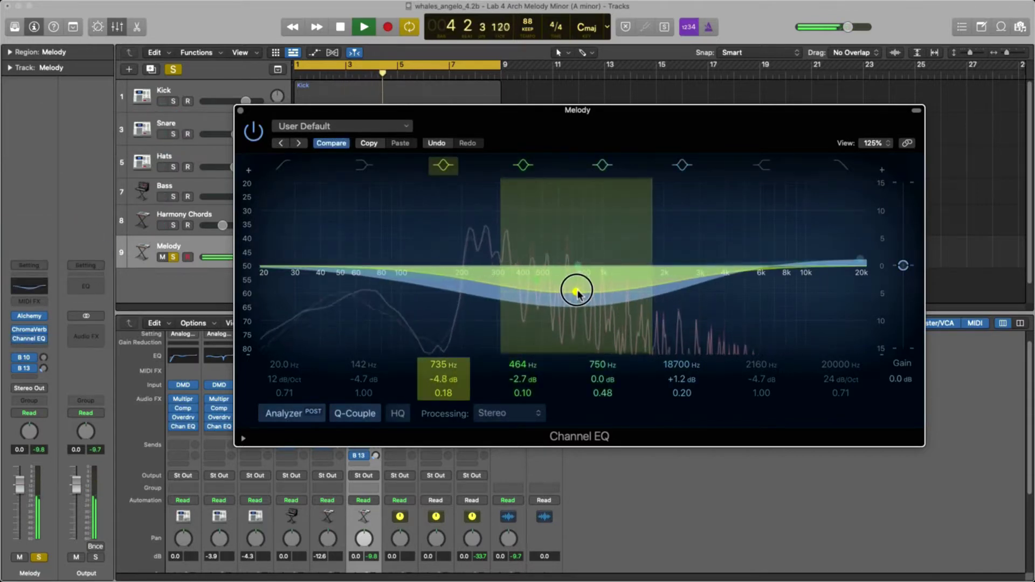
drag(577, 290, 581, 294)
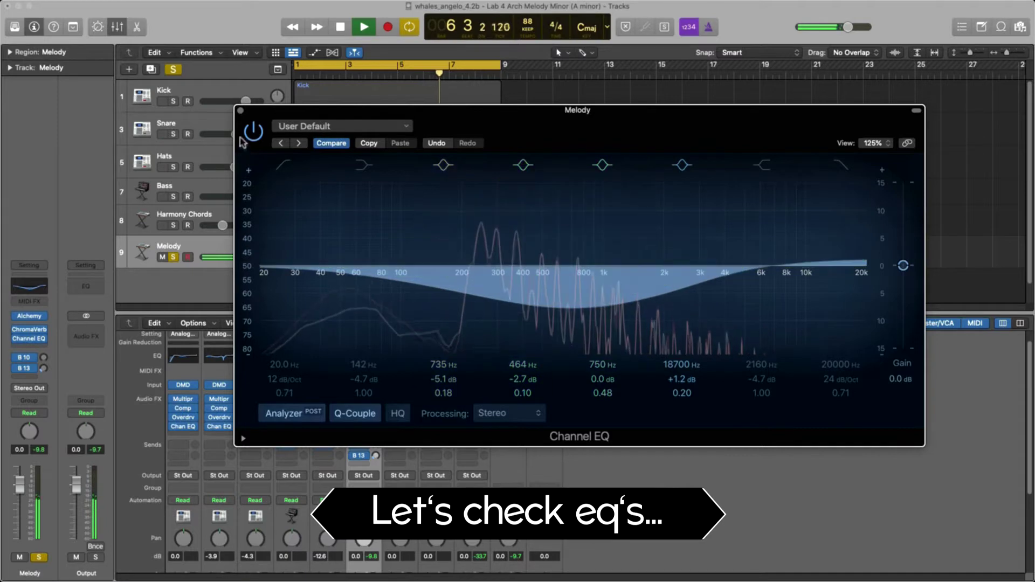
click(241, 111)
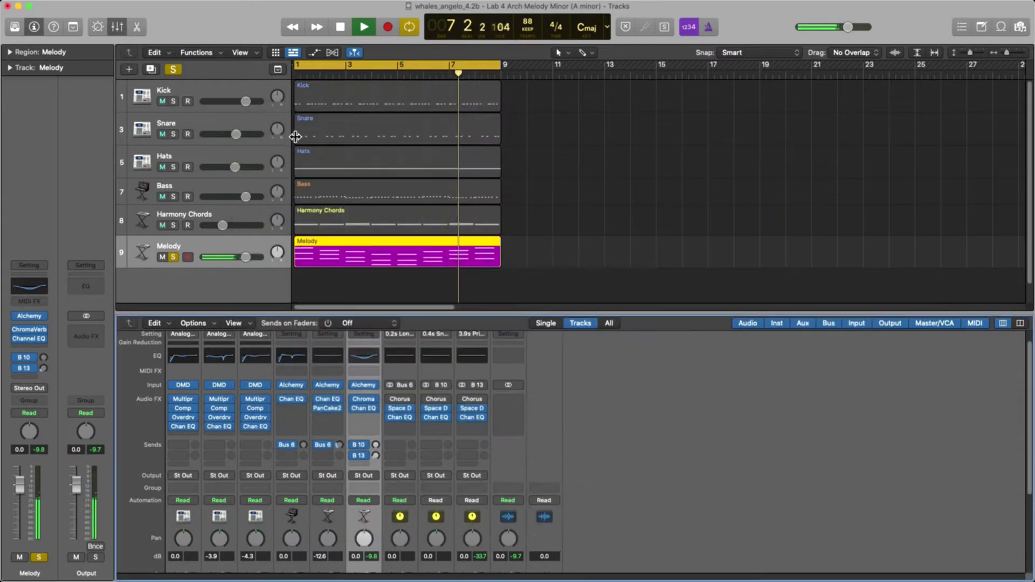
Select and solo the Harmony Chords track and take the Melody track out of solo
click(208, 218)
click(173, 226)
click(173, 257)
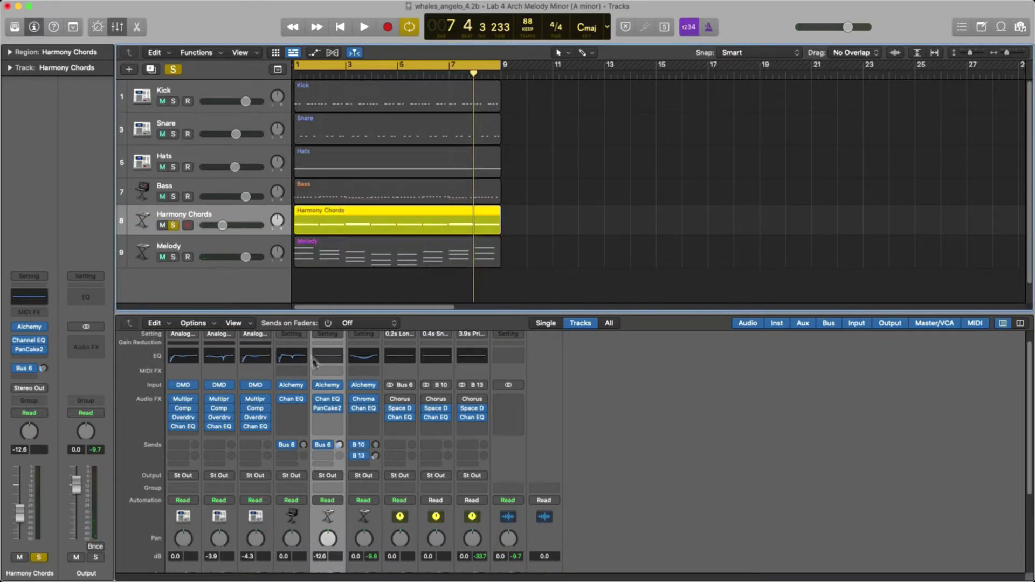
Examine the Harmony Chords track's Alchemy preset while the track plays
click(328, 387)
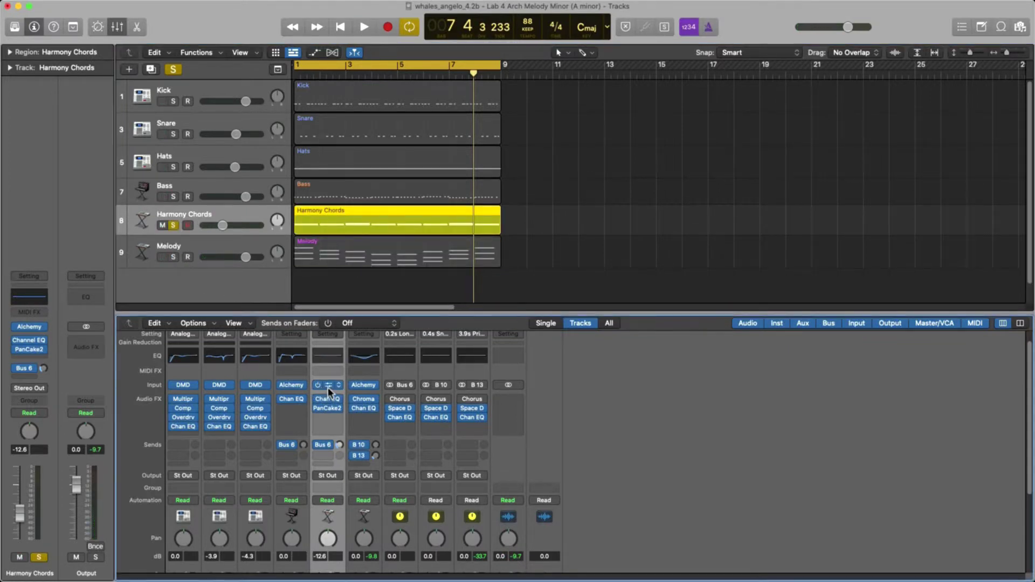
drag(453, 121, 356, 62)
drag(476, 76, 422, 66)
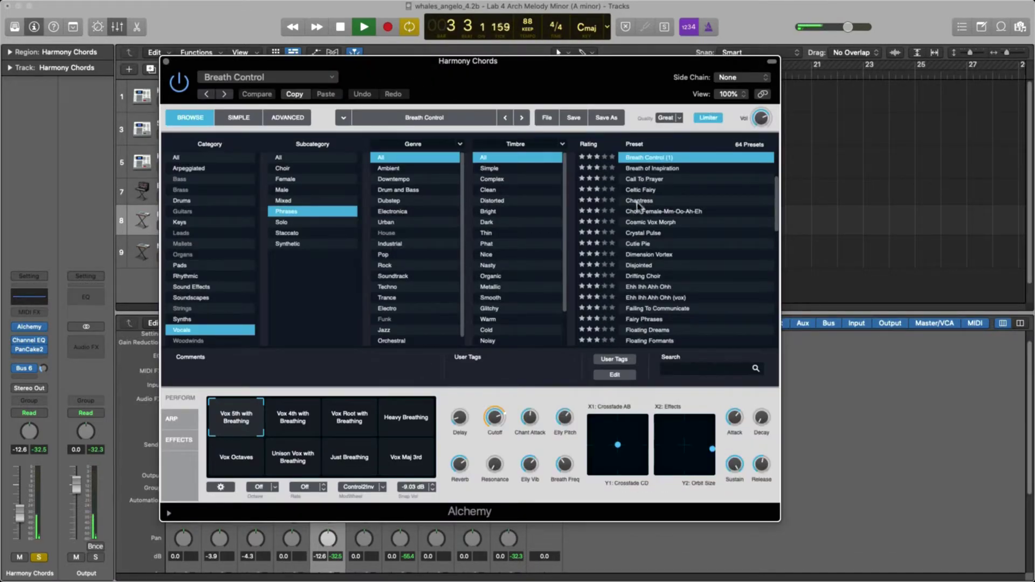
click(167, 63)
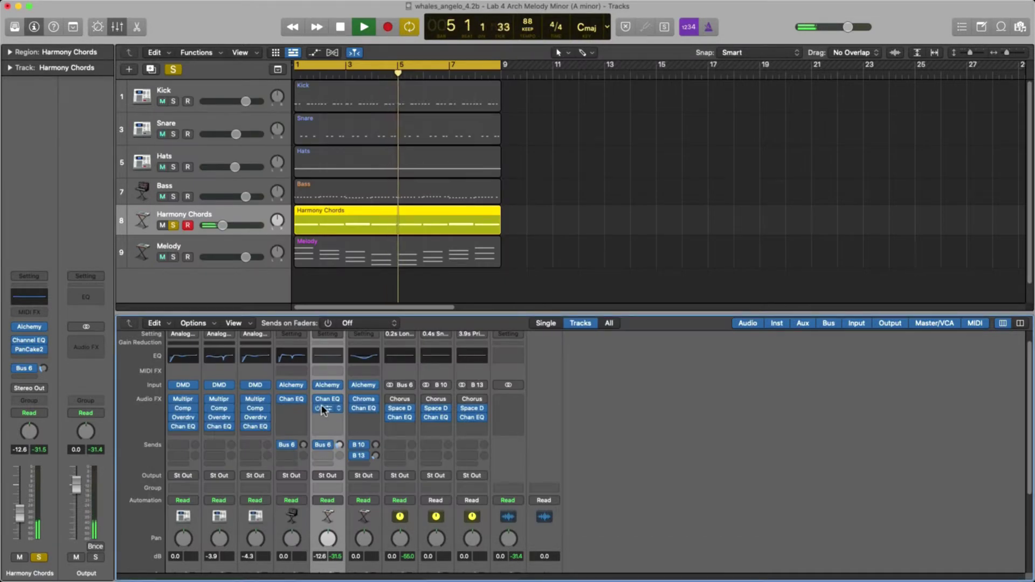
Examine the PanCake2 panning curve on the Harmony Chords track during playback
click(326, 407)
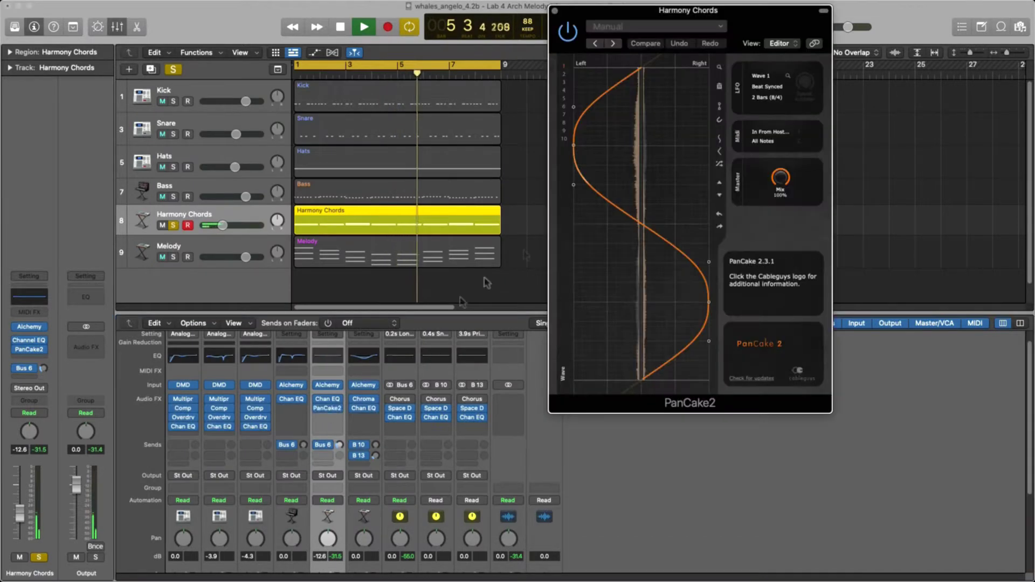
drag(757, 17, 753, 60)
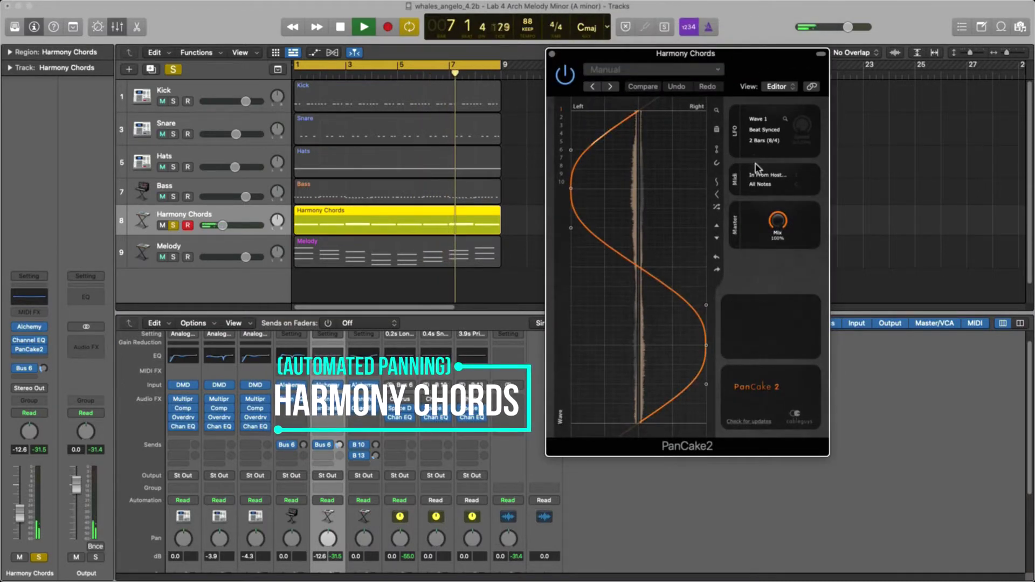
scroll(375, 441, up, 1)
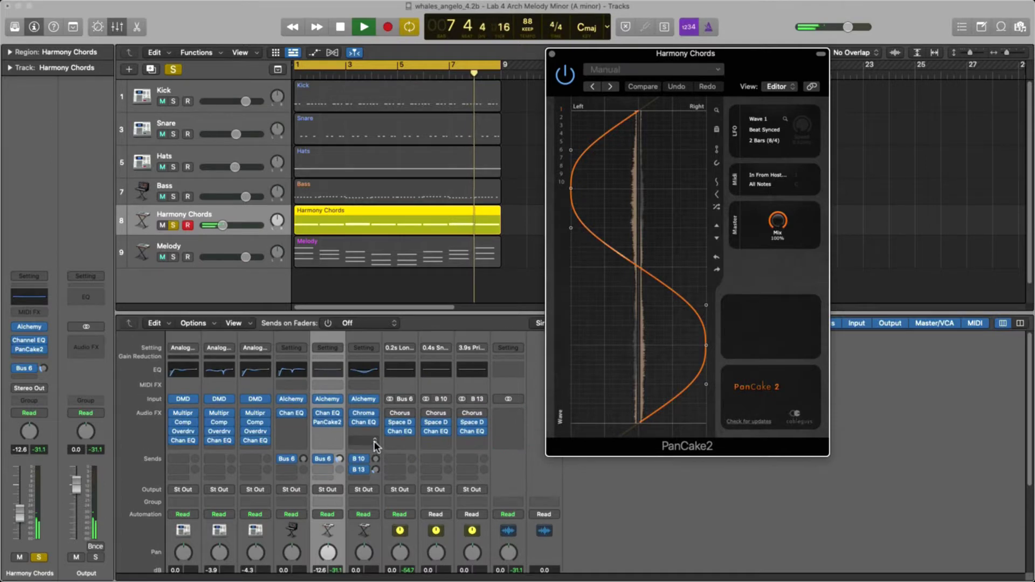
Raise the Harmony Chords volume to -11.6 dB and audition it together with the soloed Melody track
scroll(374, 441, down, 5)
drag(321, 497, 321, 494)
key(space)
click(174, 258)
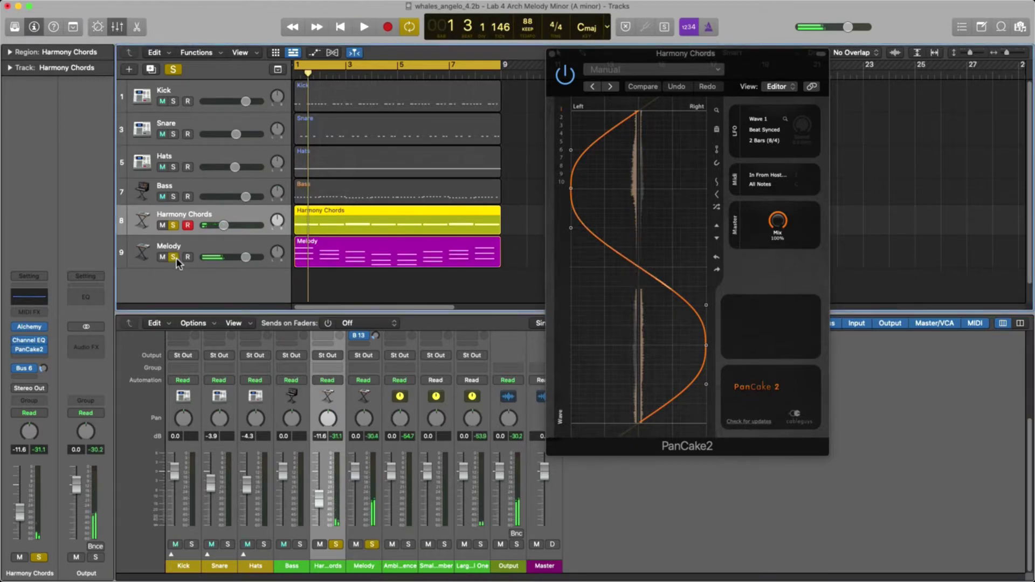
key(space)
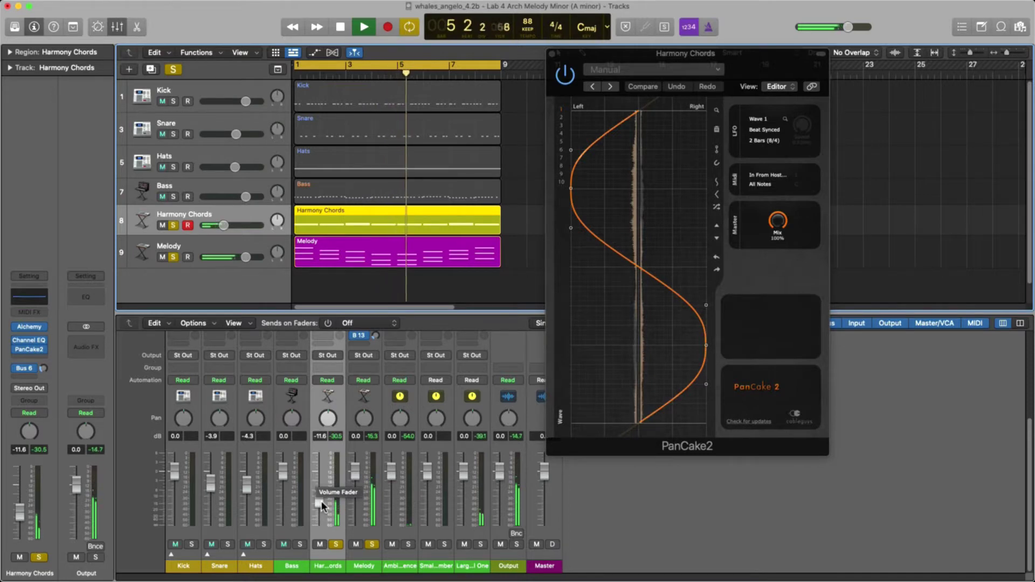
key(space)
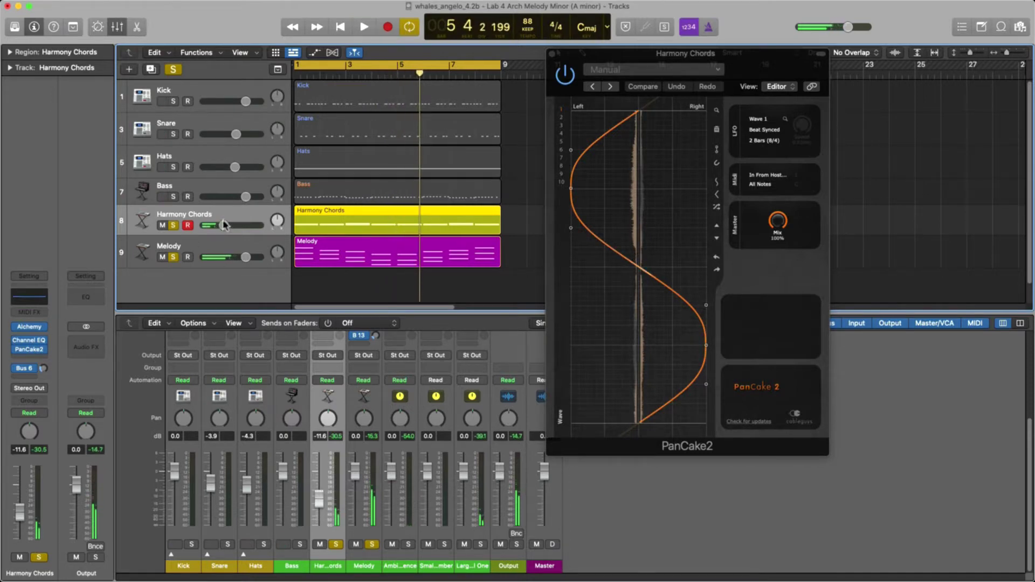
Reopen the Harmony Chords track's Alchemy instrument and arrange it side by side with the PanCake2 window
scroll(332, 432, up, 5)
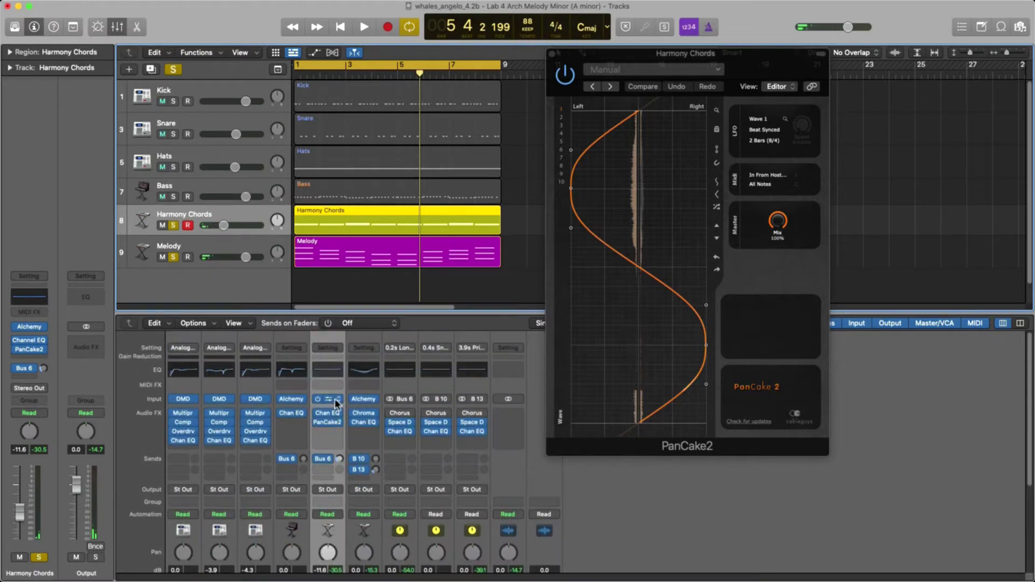
click(328, 399)
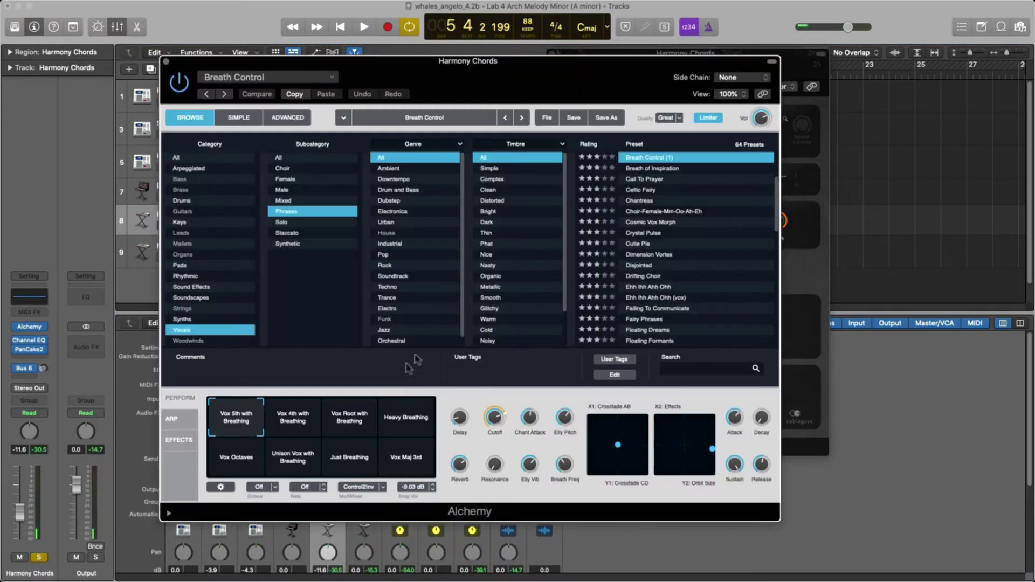
drag(626, 70, 525, 67)
drag(739, 56, 898, 76)
click(640, 388)
Unsolo the Melody track and adjust the Attack of the Harmony Chords' Alchemy sound during playback
key(space)
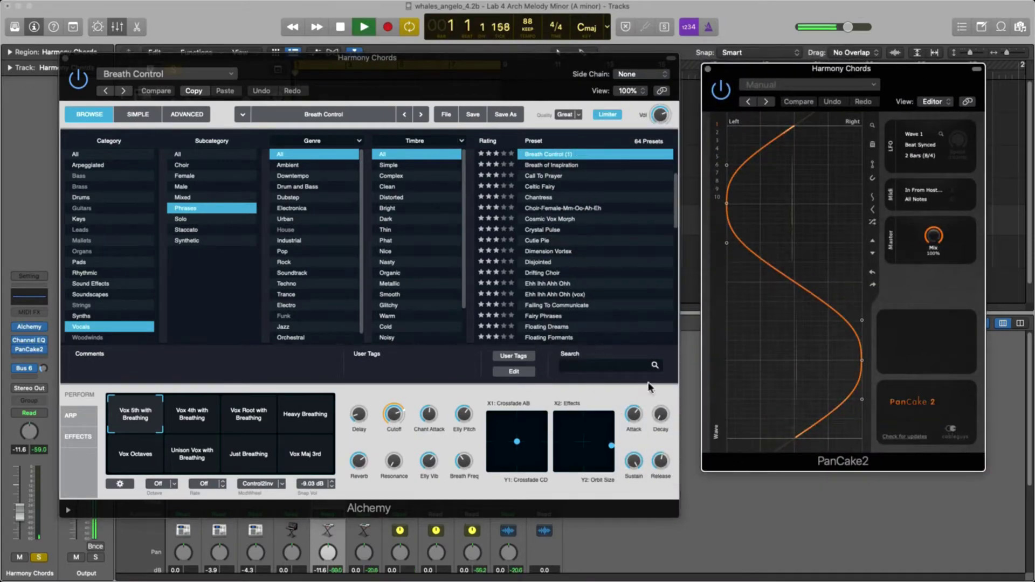
drag(331, 65, 342, 306)
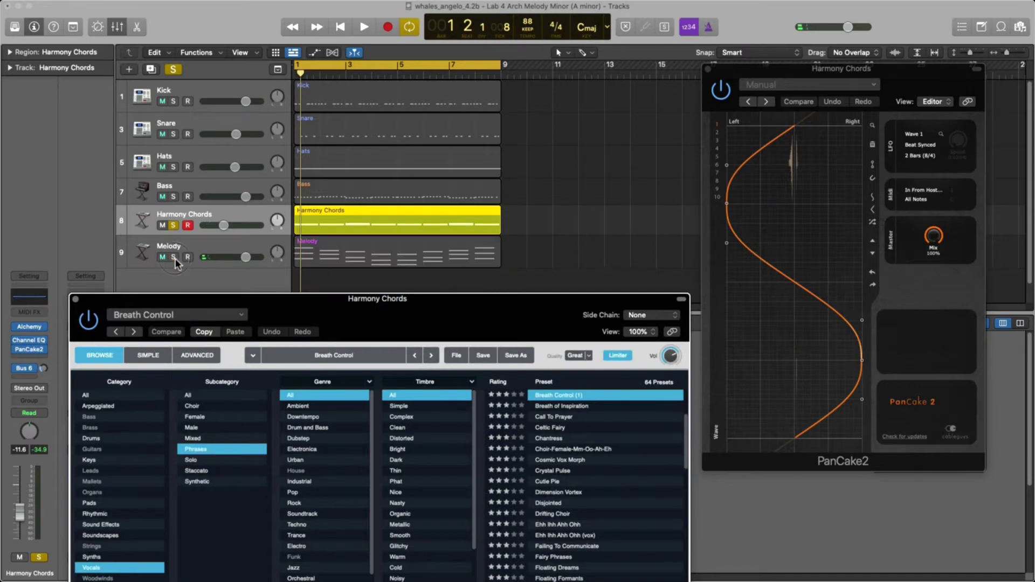
drag(315, 299, 296, 66)
key(space)
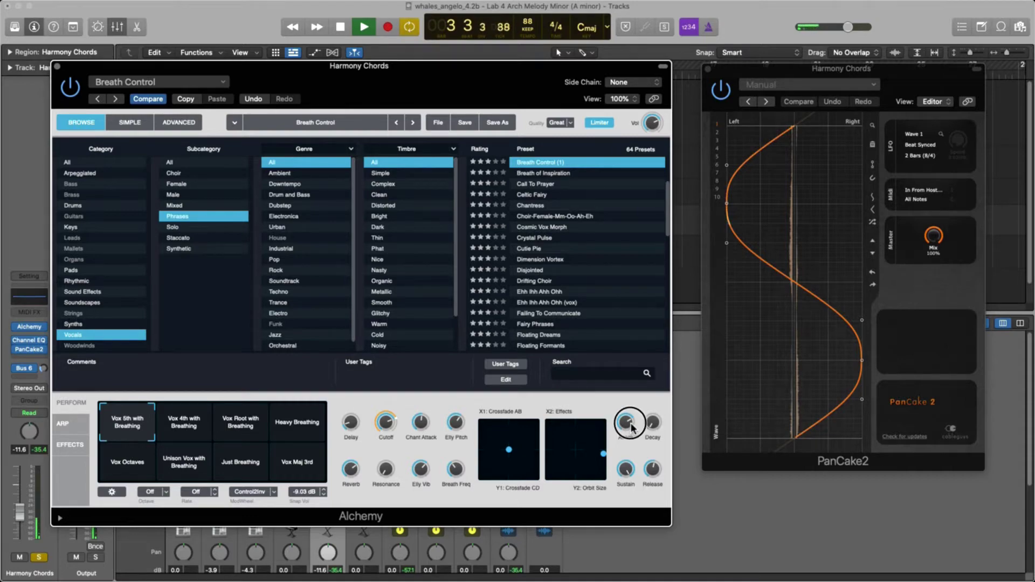
click(57, 67)
Solo the Melody alongside the Harmony Chords, raise the chords' volume to -8.2 dB during playback, and close PanCake2
scroll(356, 399, down, 5)
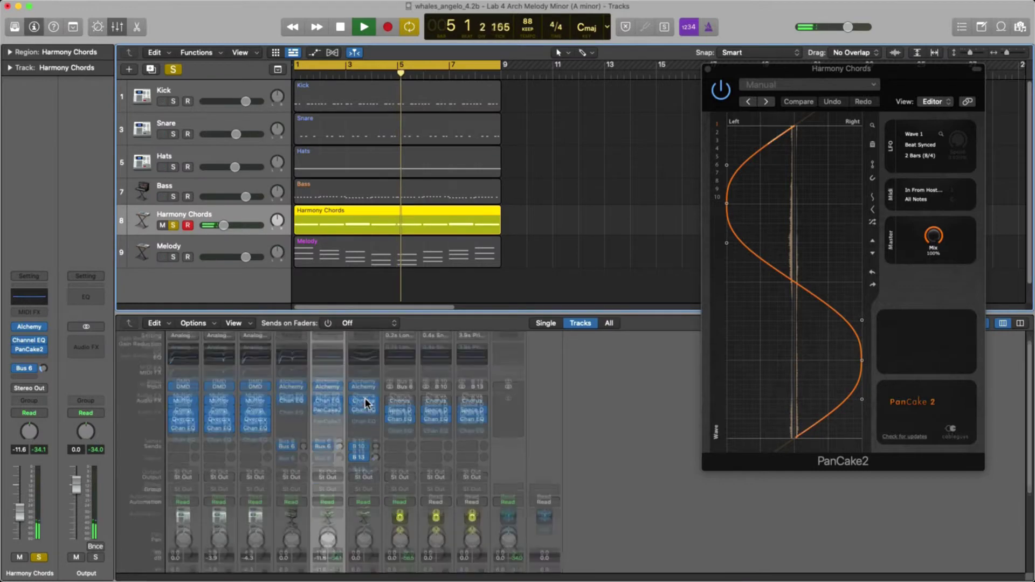
scroll(203, 248, down, 2)
key(space)
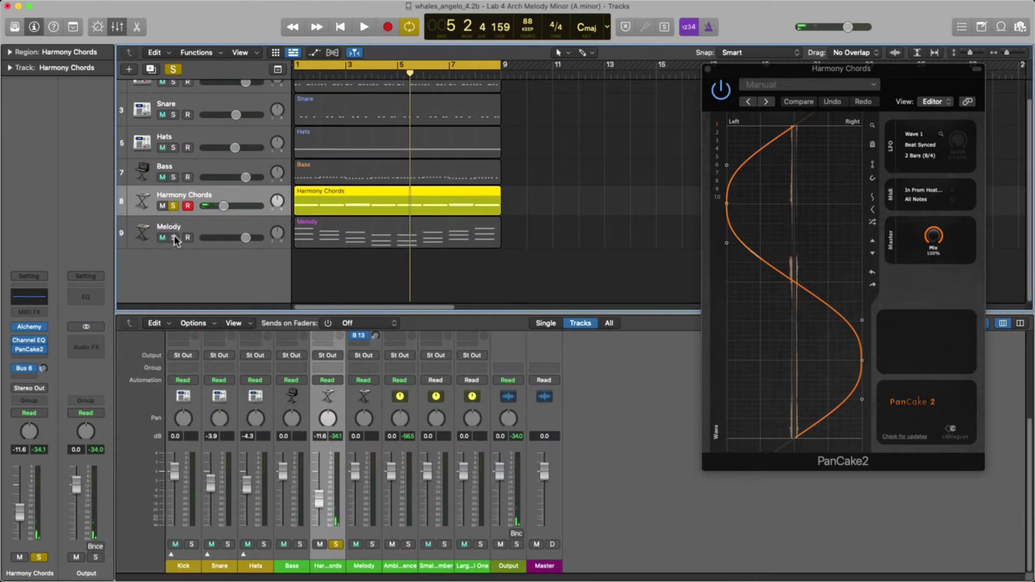
click(173, 238)
key(space)
click(323, 498)
drag(323, 497, 323, 494)
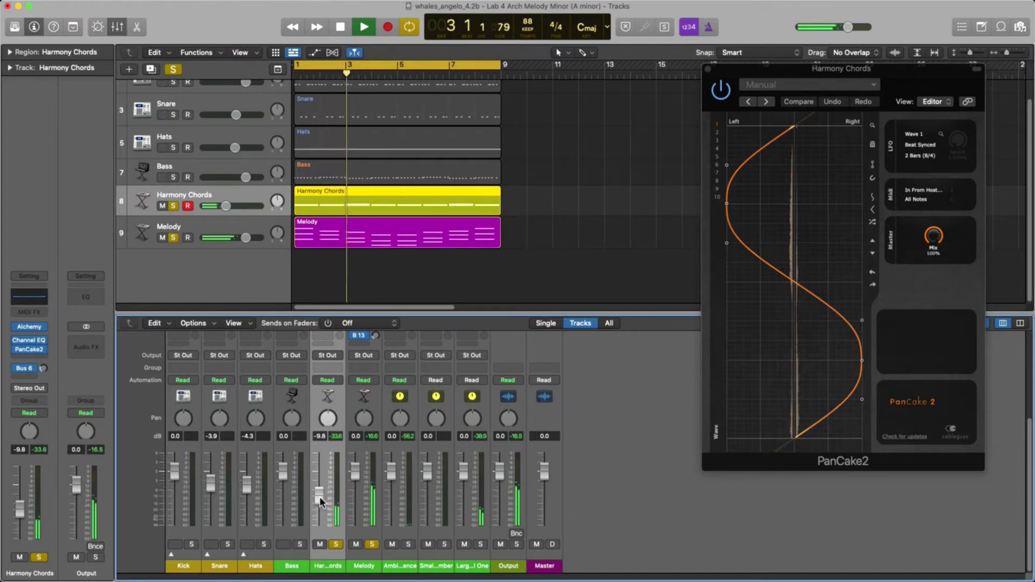
drag(319, 497, 319, 493)
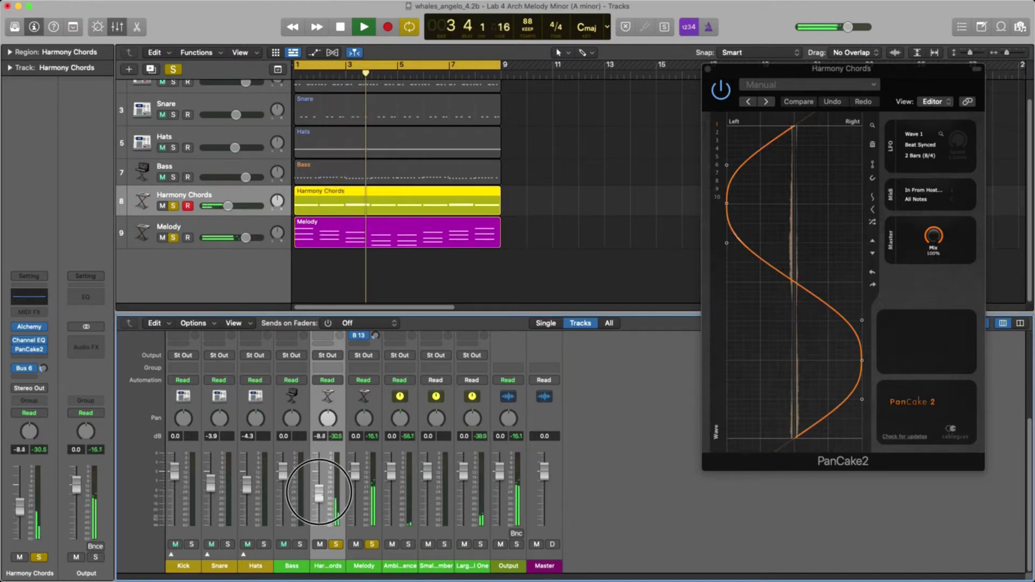
key(Return)
key(space)
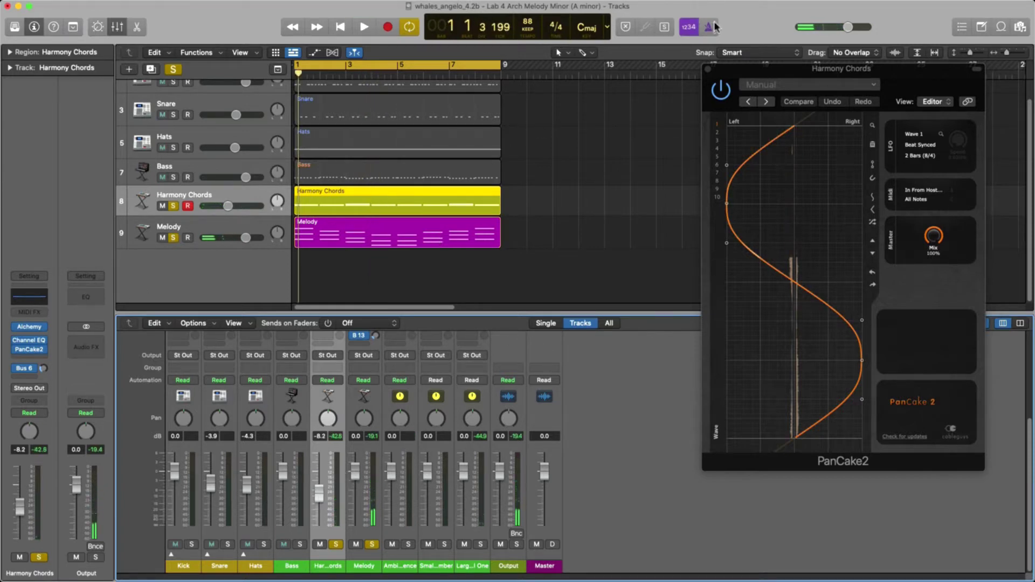
click(709, 70)
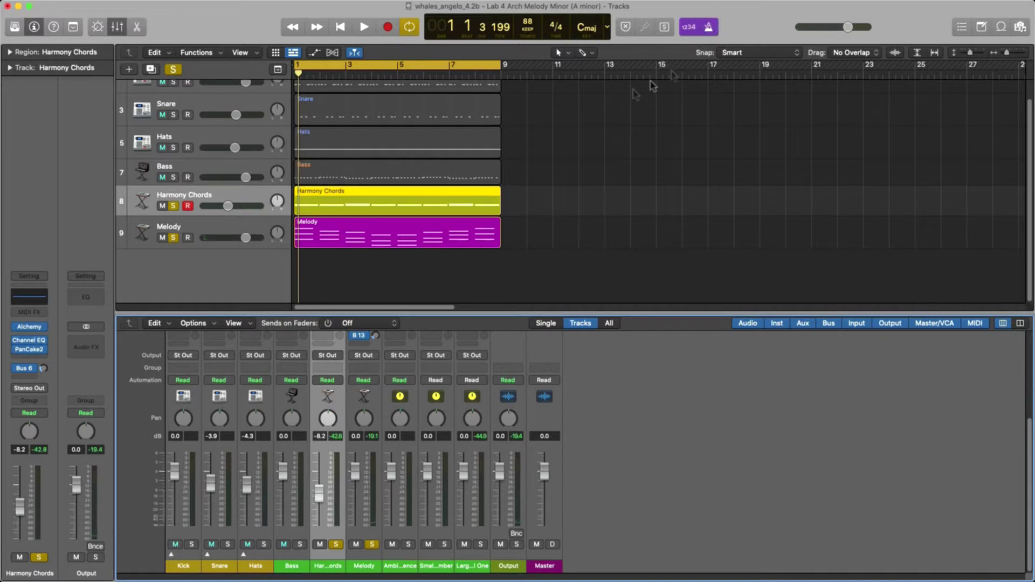
Add the Kick track to the soloed tracks and select it
scroll(431, 197, up, 2)
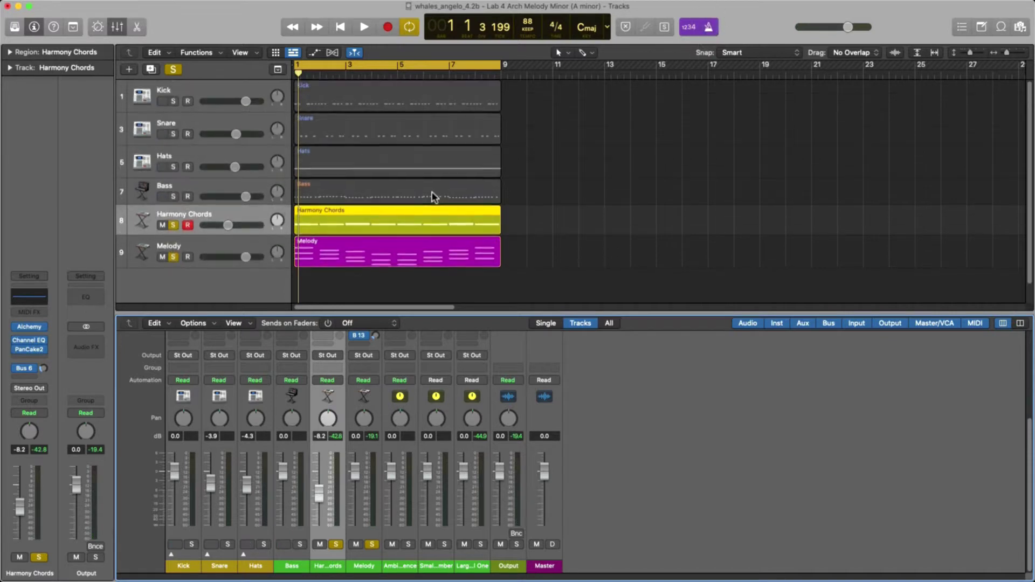
click(174, 101)
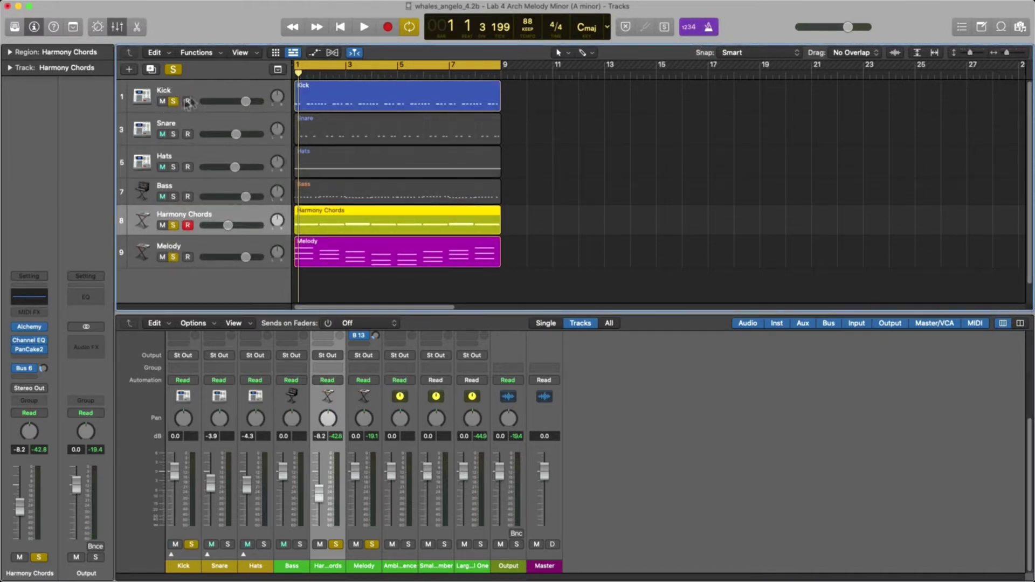
click(213, 92)
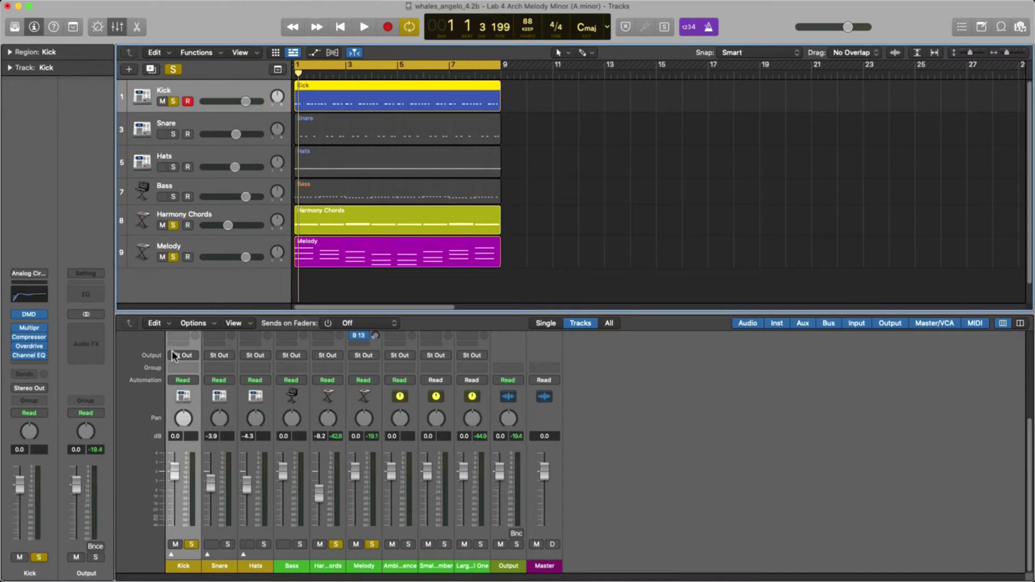
Show the Kick 1 pad's controls in the Kick track's Drum Machine Designer and turn off the metronome during playback
scroll(173, 351, up, 5)
click(184, 400)
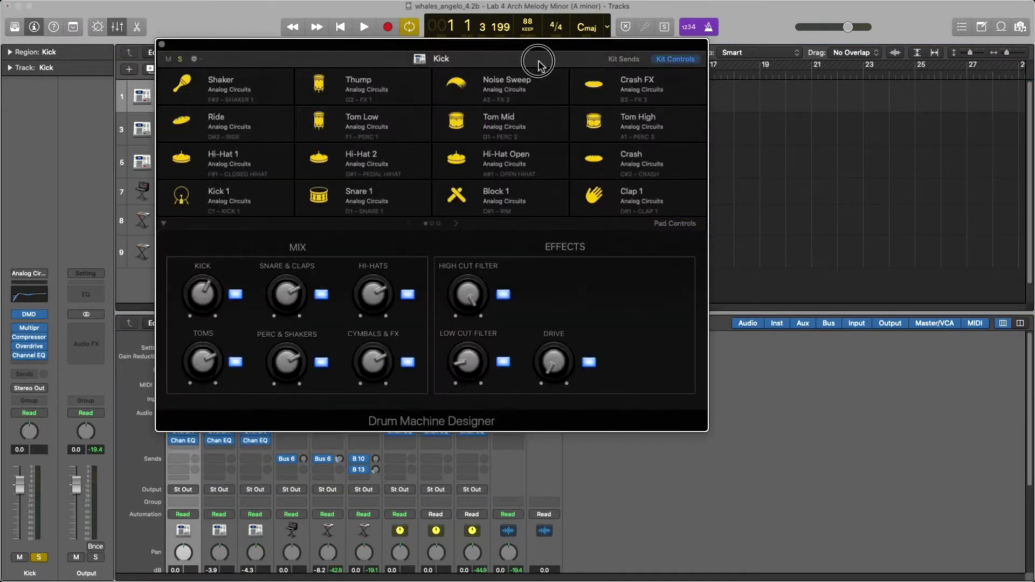
drag(555, 54, 736, 52)
key(space)
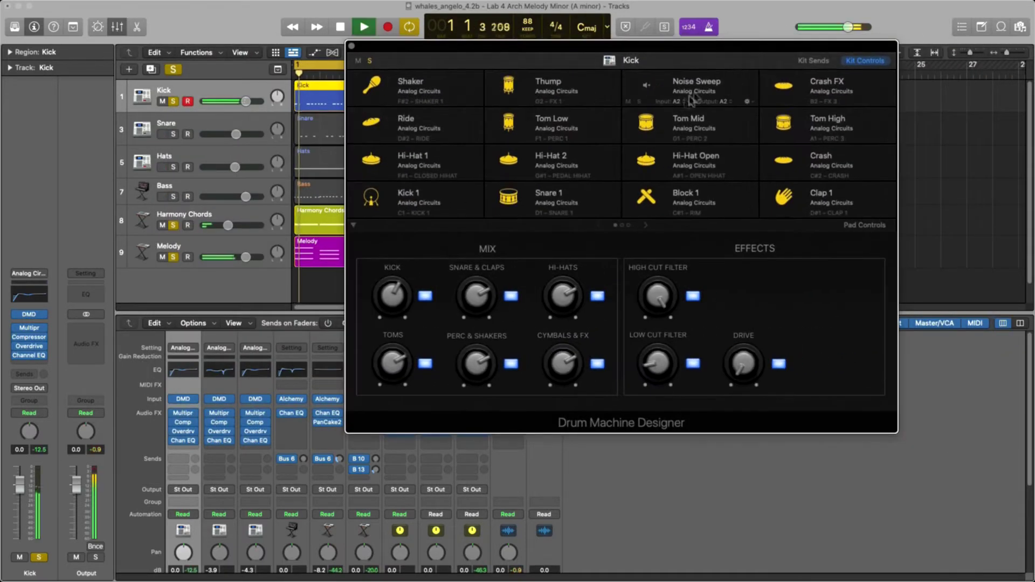
click(426, 200)
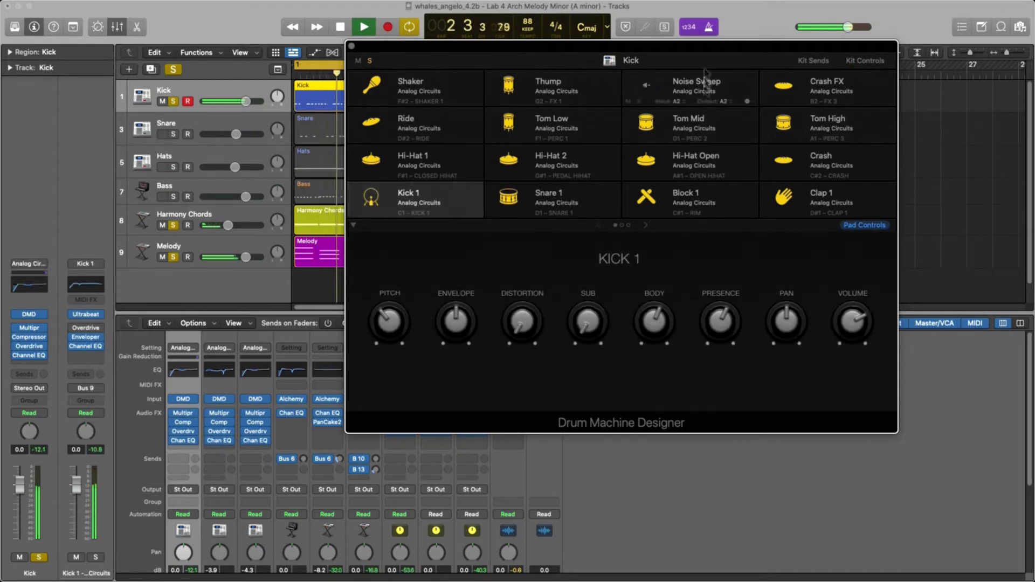
click(709, 28)
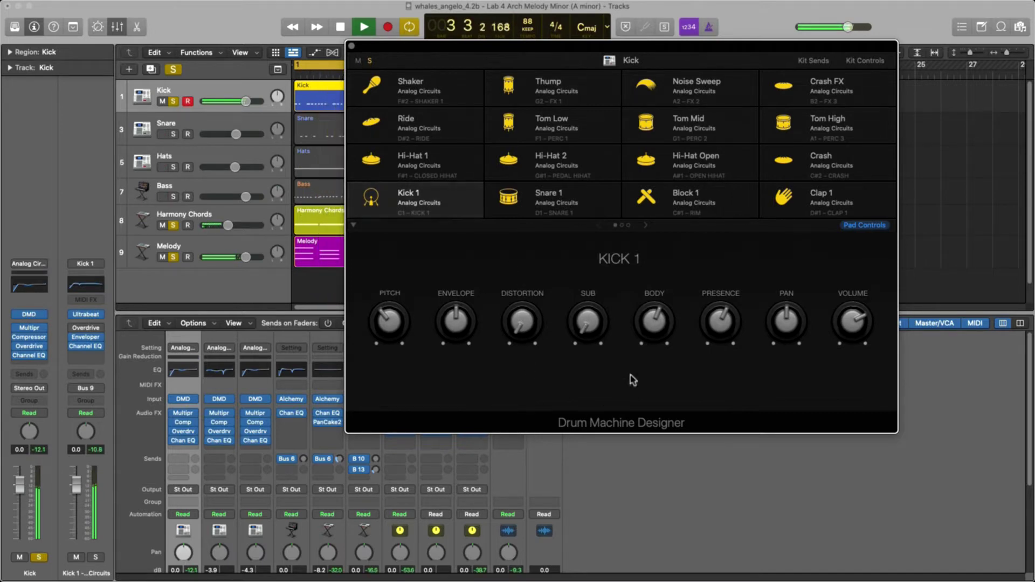
Try the Kick 1 pad with its Body at -24.0 dB, restore the Body, and experiment with Distortion before returning it to 0%
drag(663, 329, 637, 412)
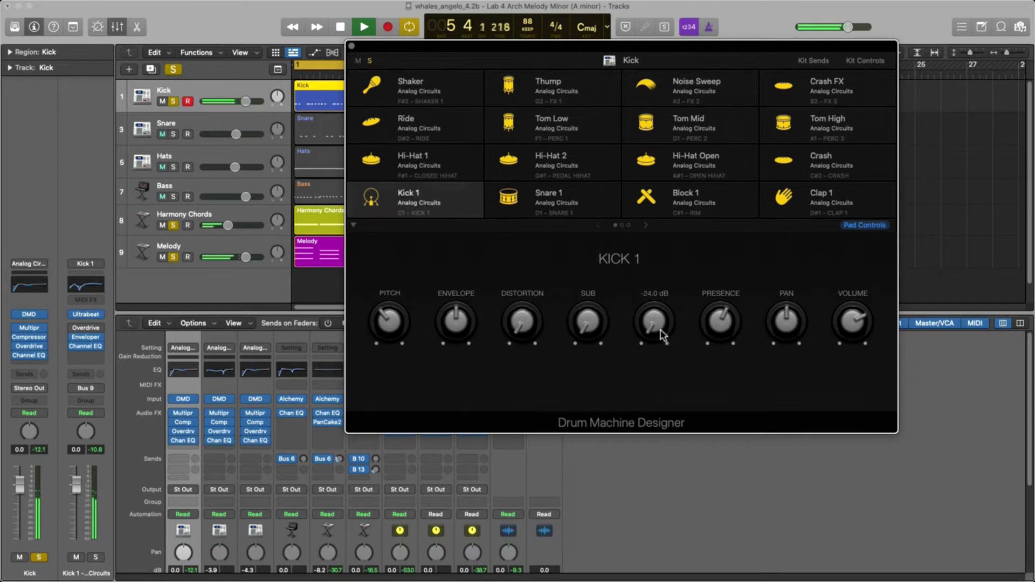
mouse_move(663, 330)
mouse_down()
mouse_move(662, 232)
mouse_move(662, 326)
mouse_up()
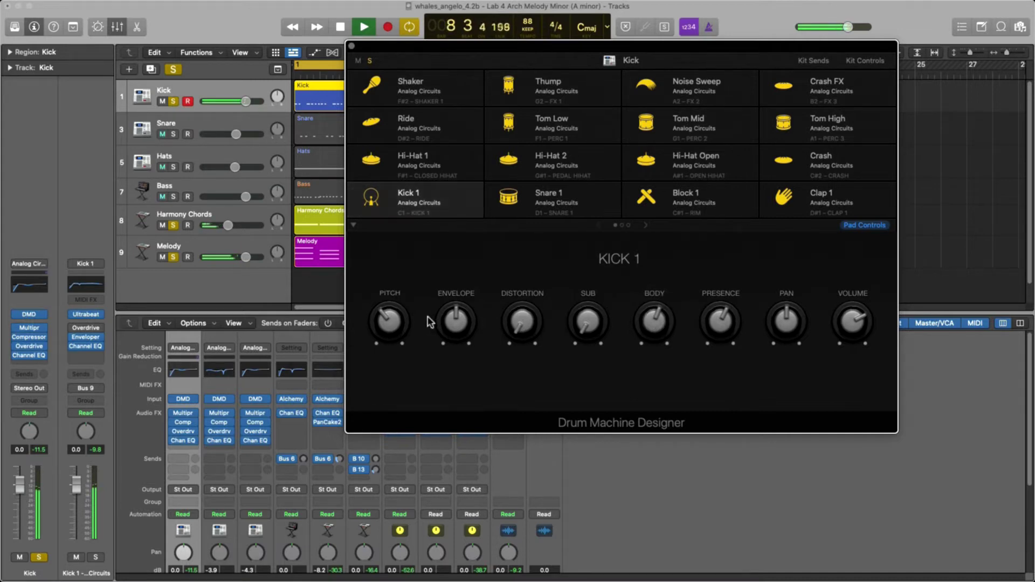
drag(529, 308, 510, 413)
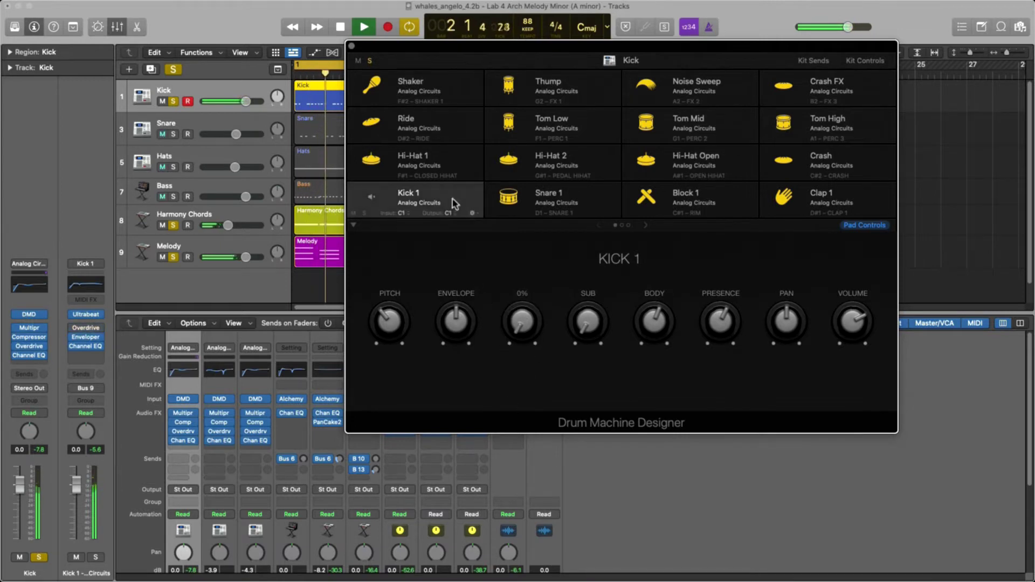
Close the Kick's Drum Machine Designer, add the Snare to the soloed tracks, and show its Snare 1 pad controls during playback
click(352, 47)
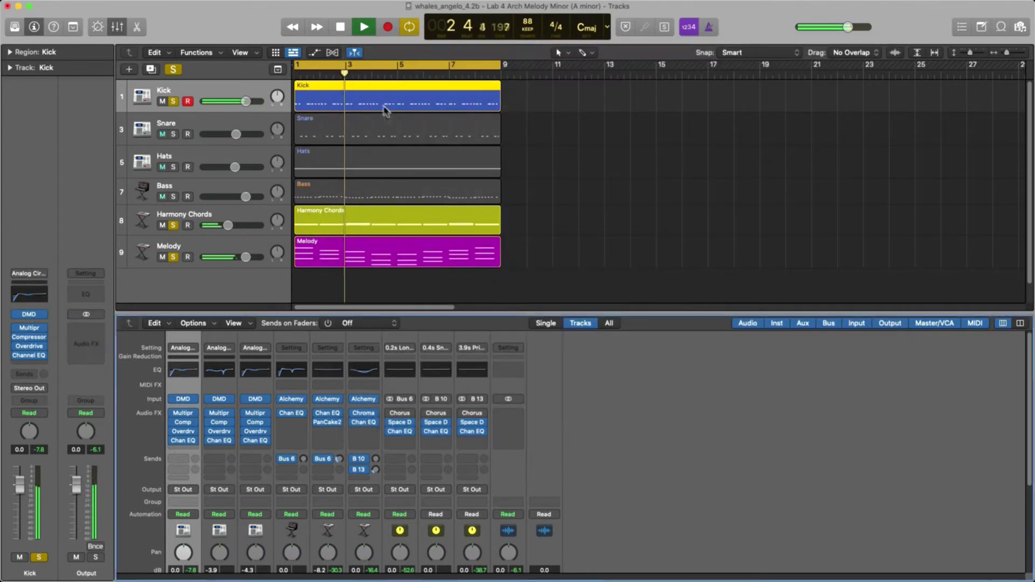
key(space)
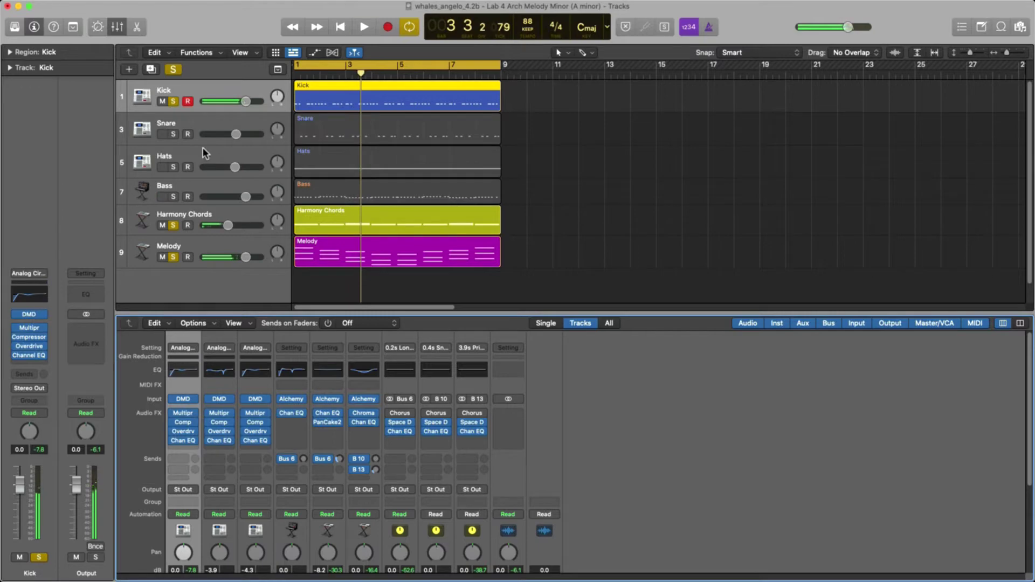
click(184, 127)
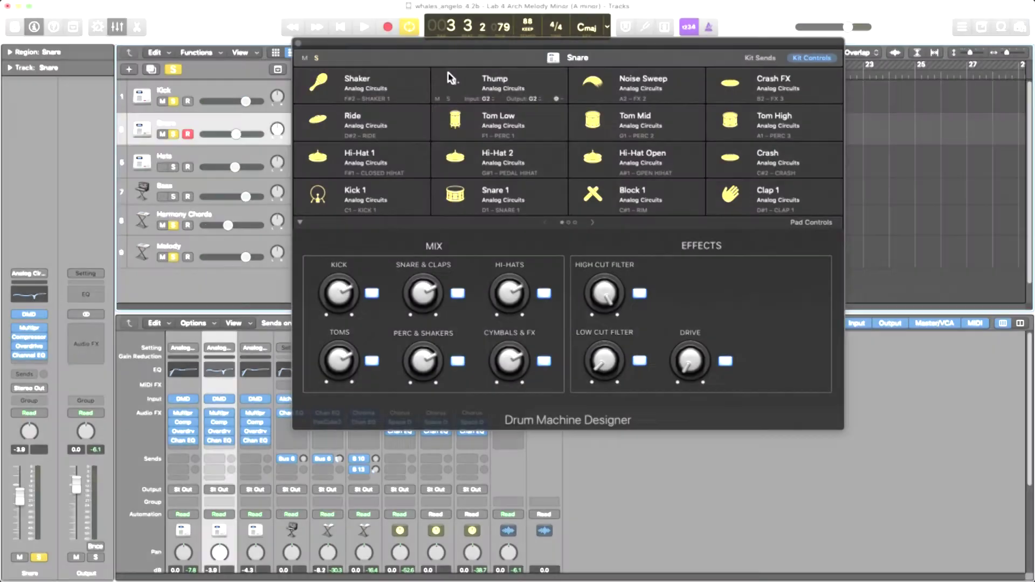
key(space)
scroll(215, 421, down, 5)
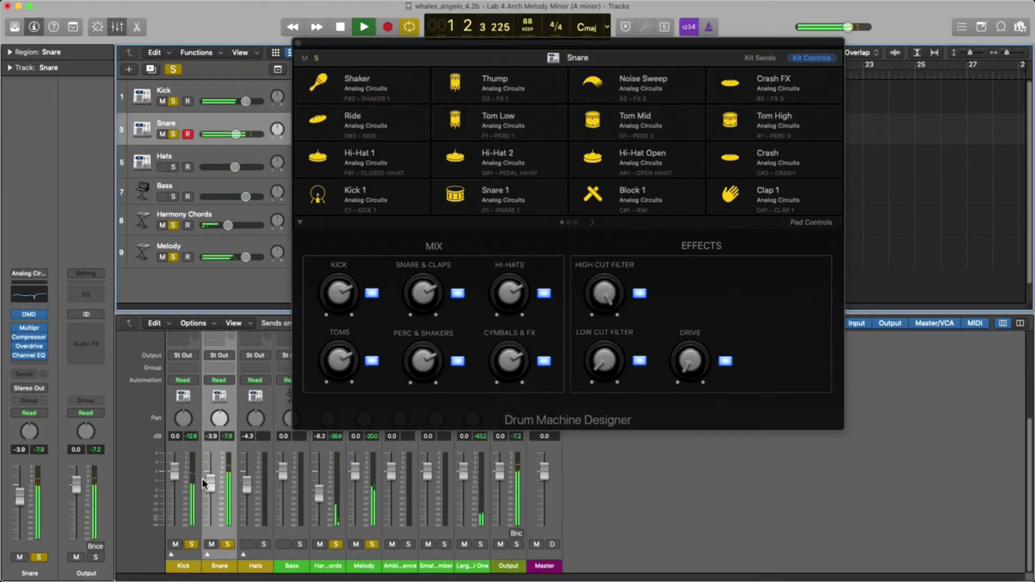
click(491, 204)
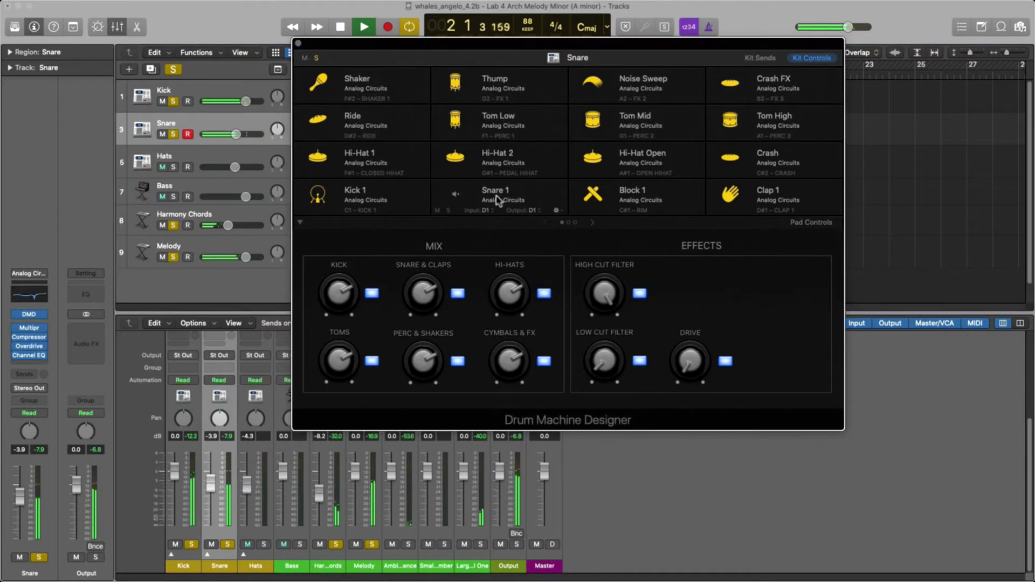
click(497, 200)
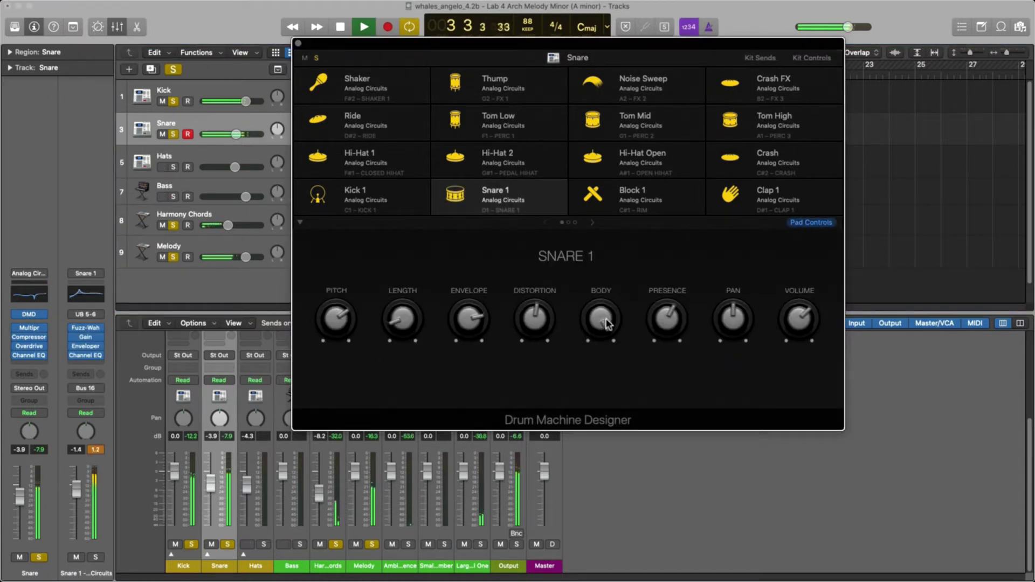
Try different Body levels on the Snare 1 pad and set Body to +6.7 dB
drag(608, 316, 592, 452)
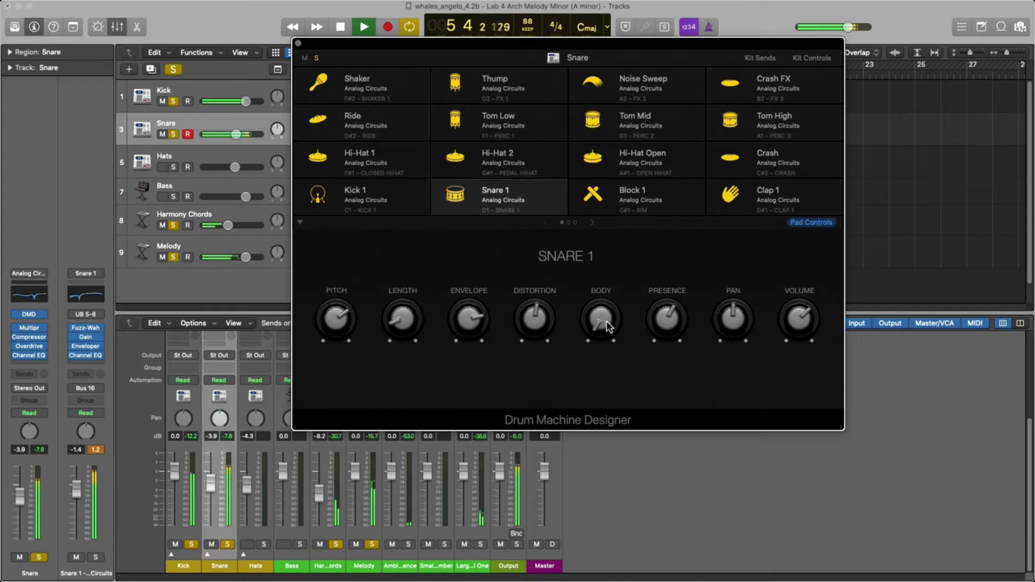
drag(603, 297, 568, 225)
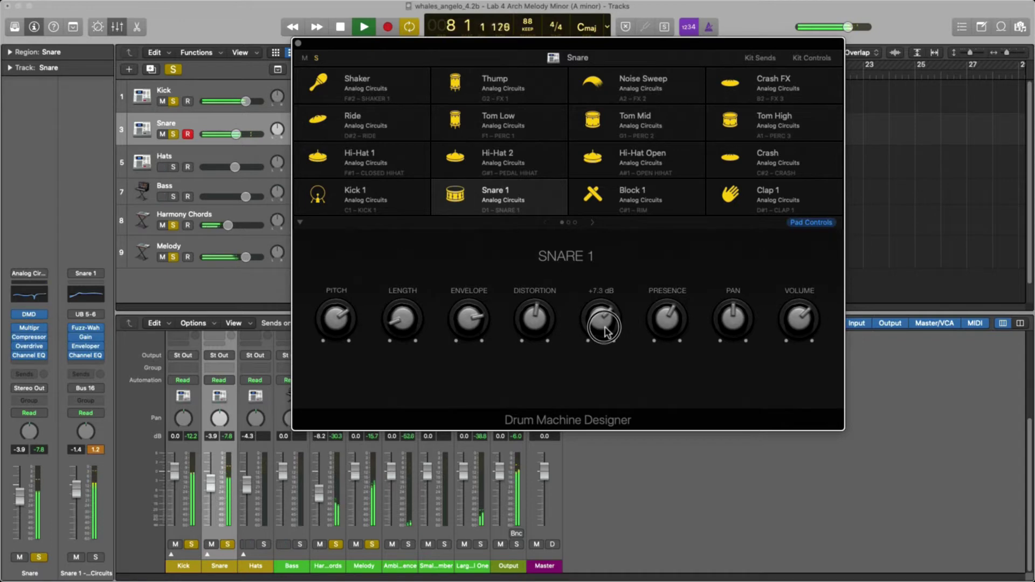
drag(607, 332, 605, 327)
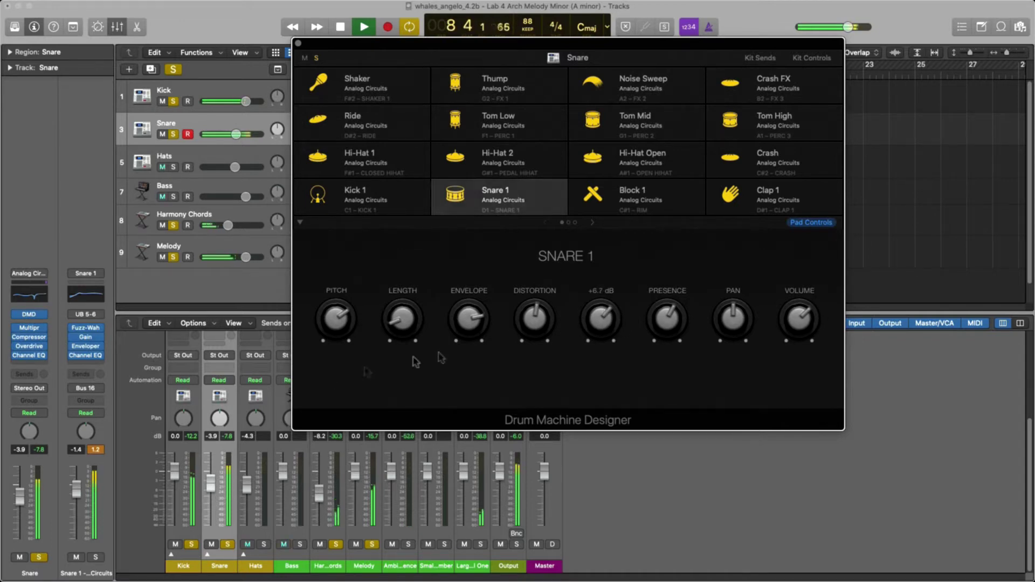
Set the Snare track's volume to -4.2 dB and its pan to -15, and close the Drum Machine Designer
drag(210, 483, 211, 486)
drag(224, 418, 222, 424)
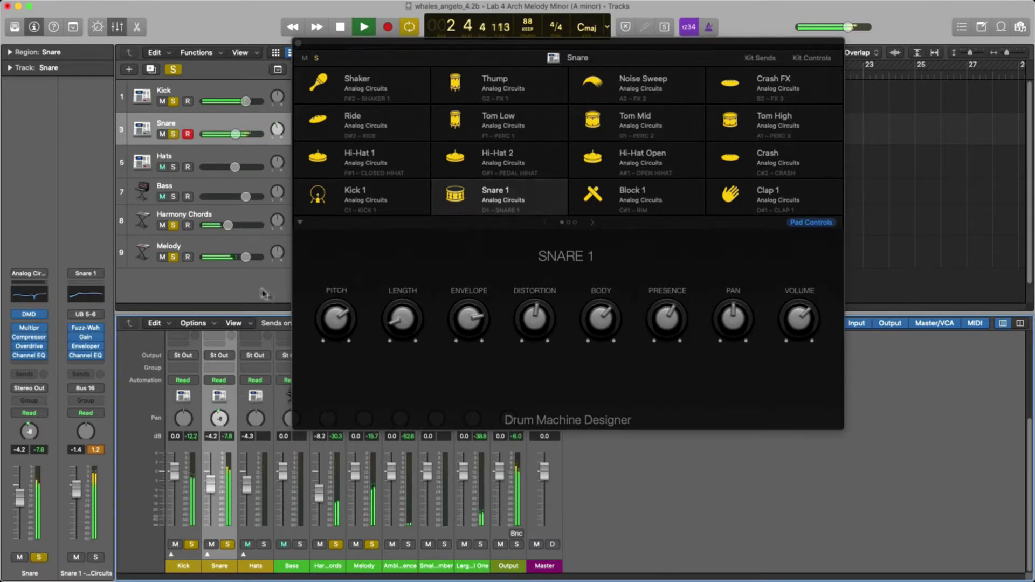
drag(223, 424, 222, 427)
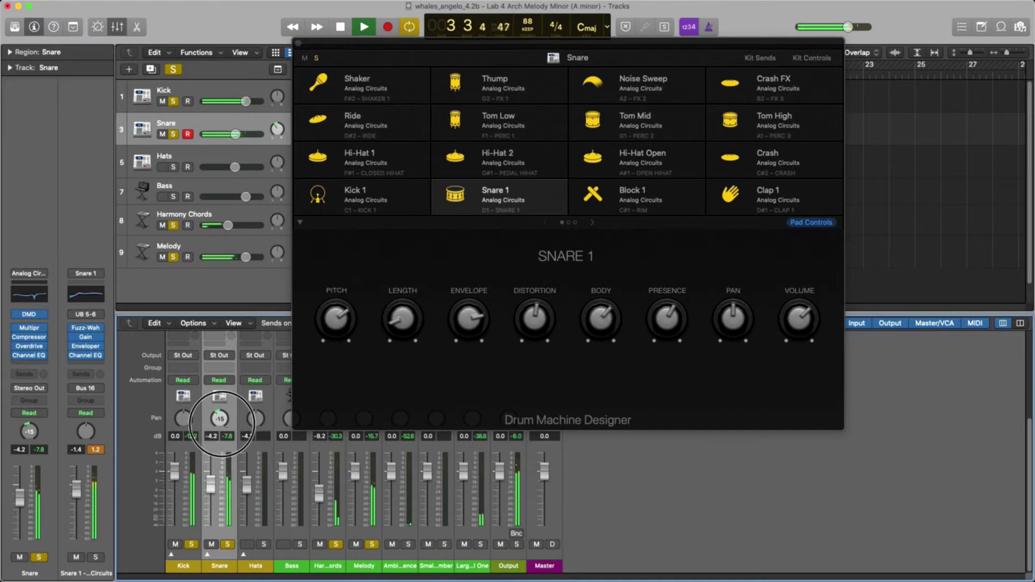
click(298, 44)
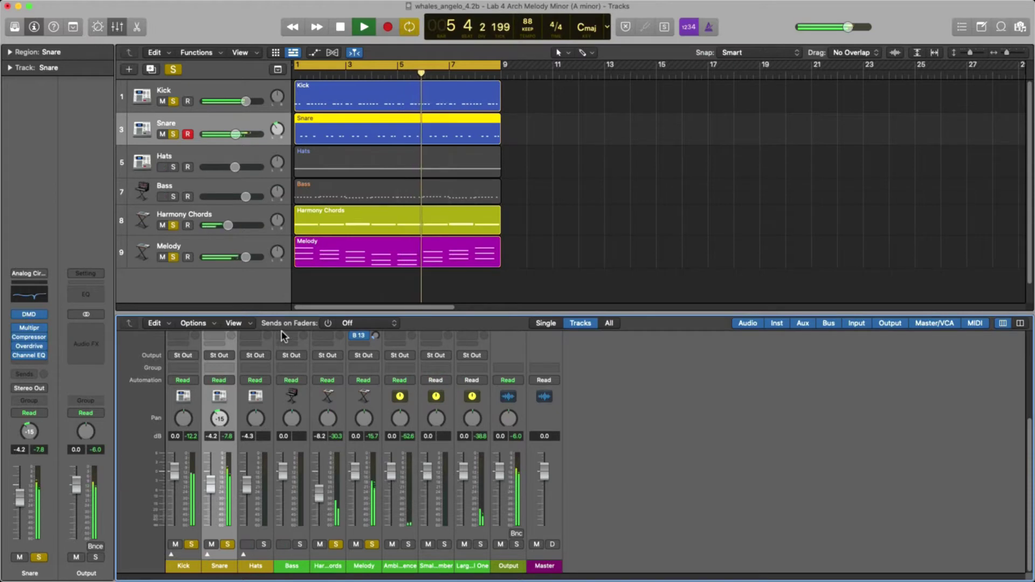
Add the Hats track to the soloed tracks and show the Hi-Hat 1 pad's controls in its Drum Machine Designer during playback
click(193, 153)
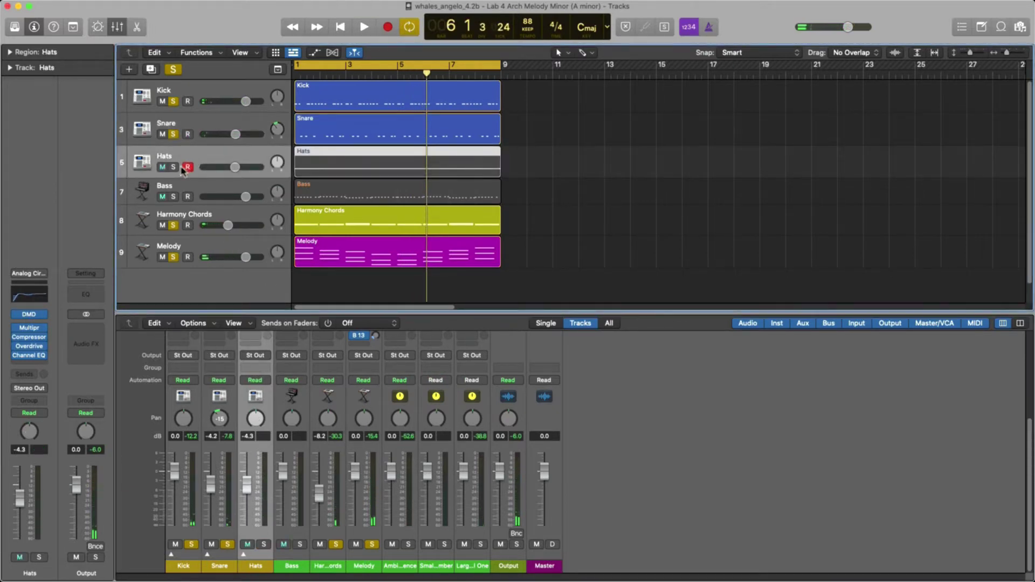
click(173, 167)
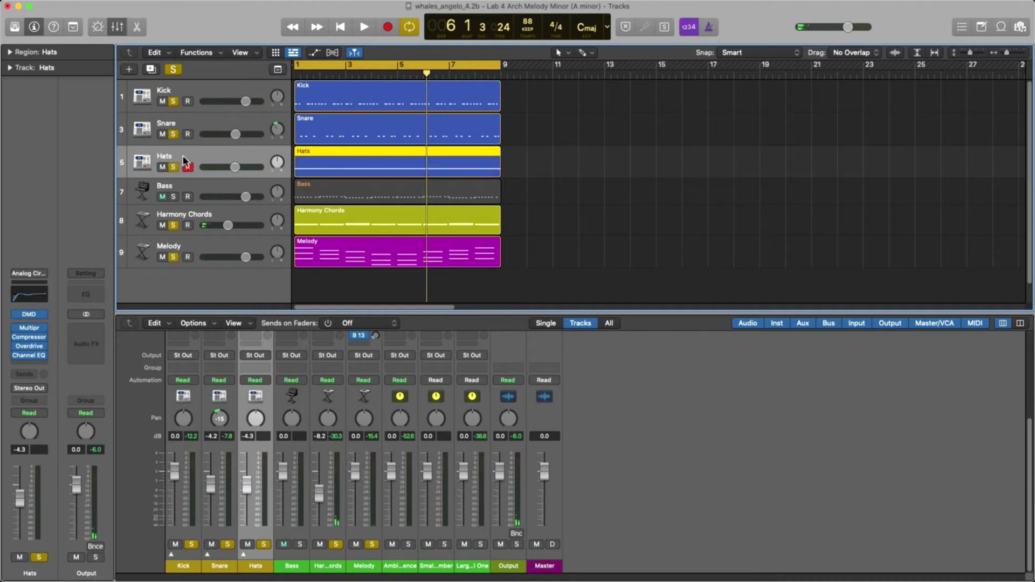
key(space)
scroll(254, 367, up, 5)
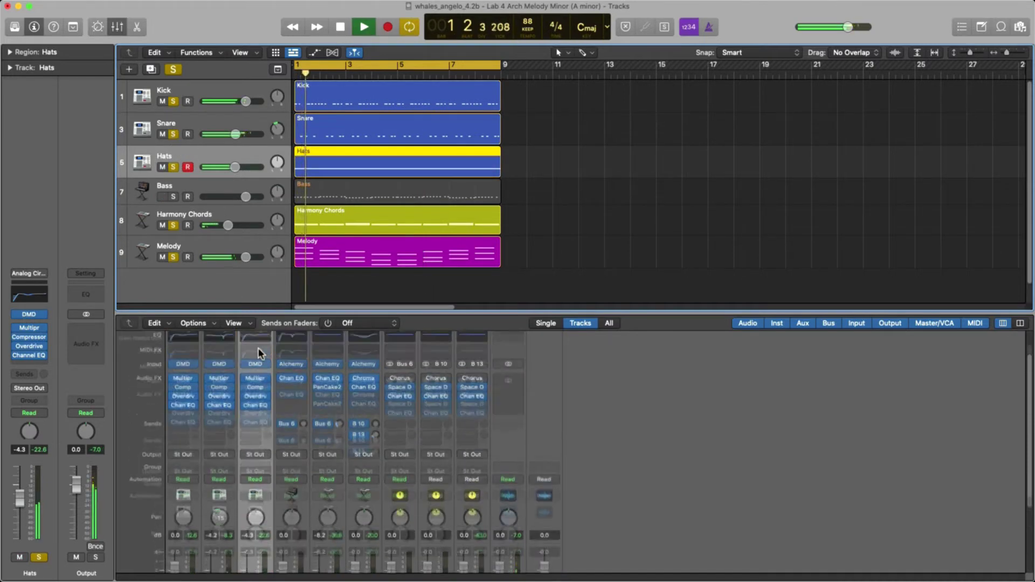
click(255, 399)
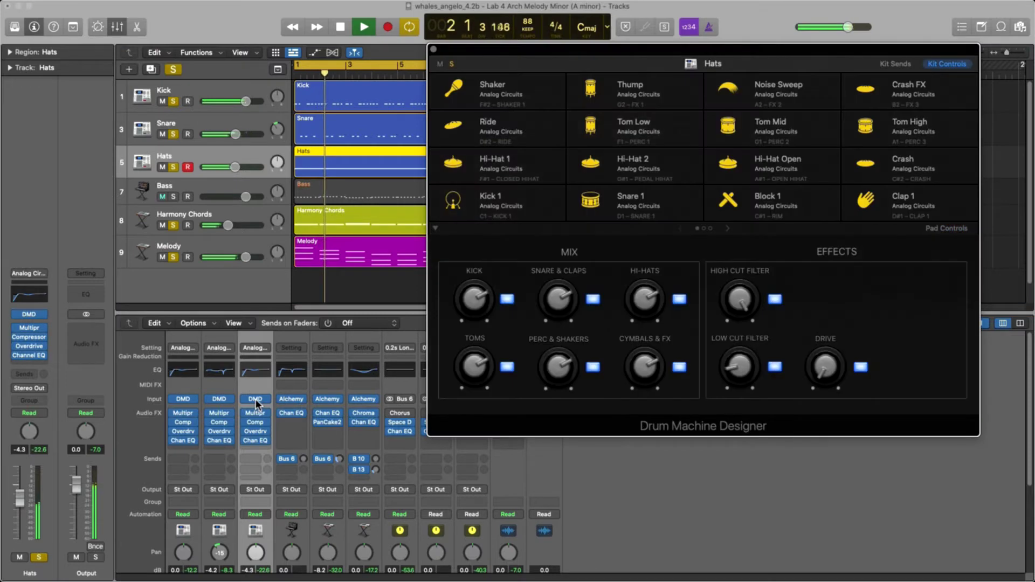
click(536, 164)
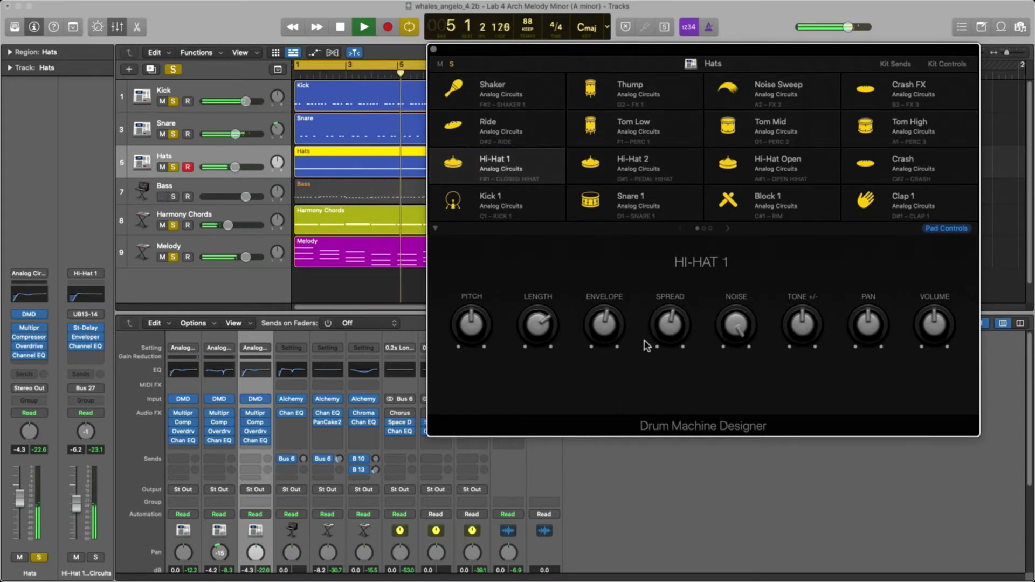
Shorten the Hi-Hat 1 pad's Length slightly, try its Noise and Spread controls, and close the Drum Machine Designer
mouse_move(551, 332)
mouse_down()
mouse_move(528, 358)
mouse_move(536, 330)
mouse_move(544, 335)
mouse_up()
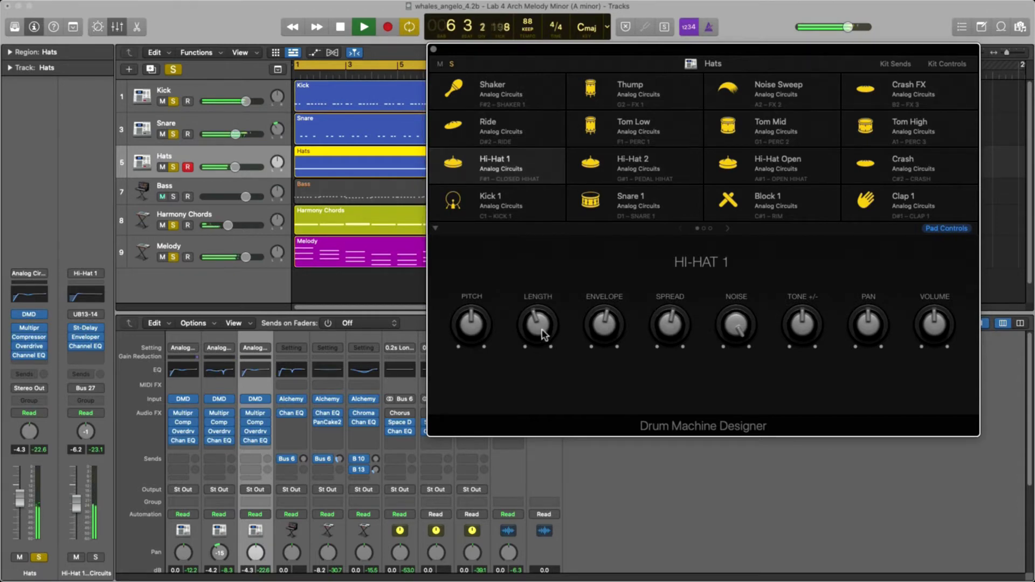
drag(544, 318, 548, 341)
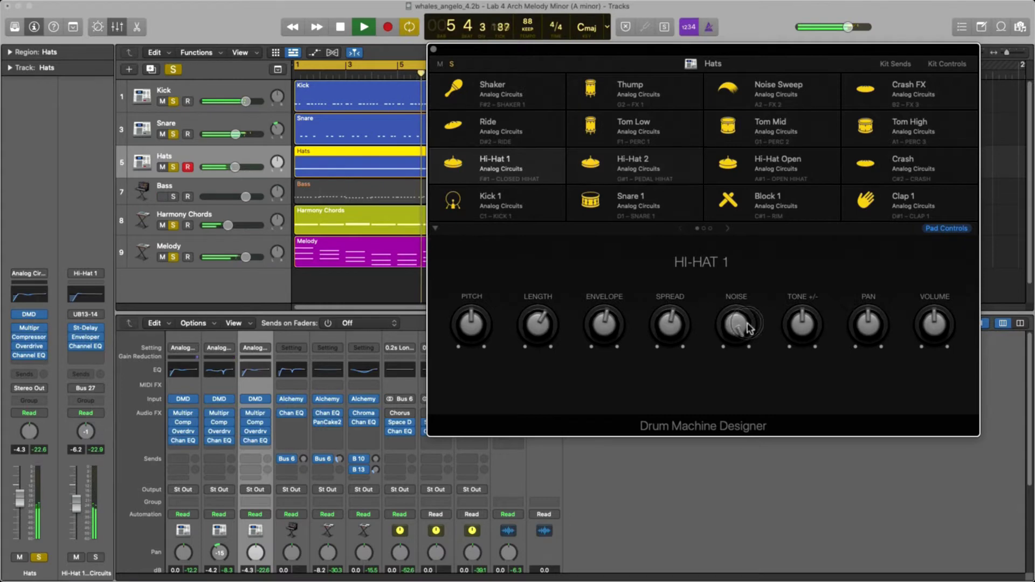
drag(738, 331, 676, 323)
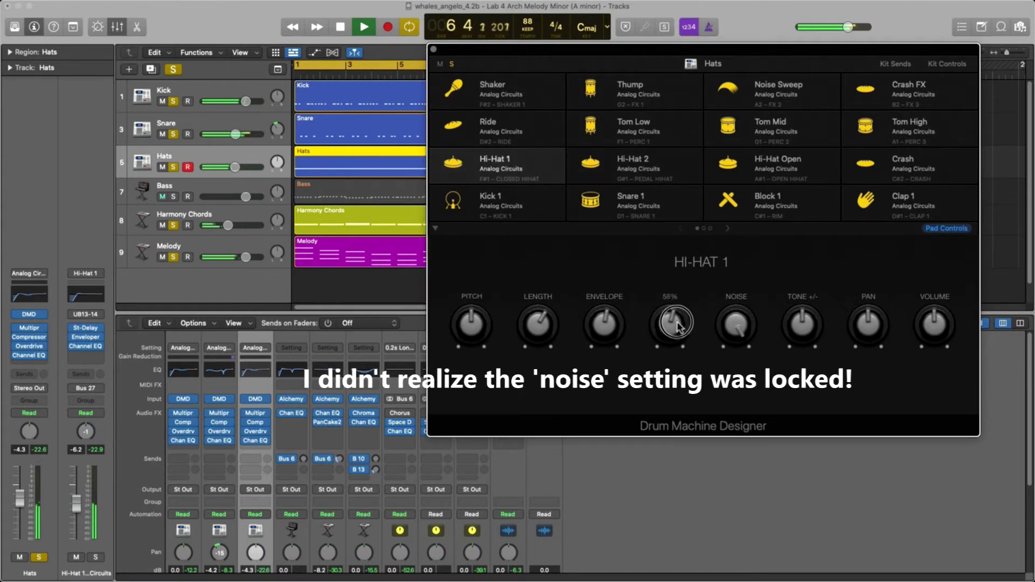
click(740, 327)
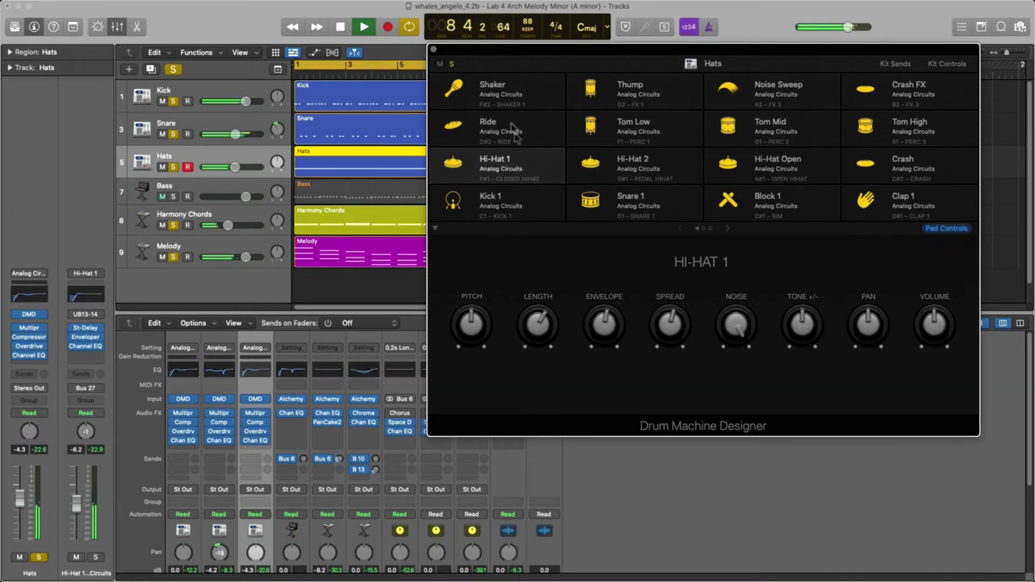
click(434, 50)
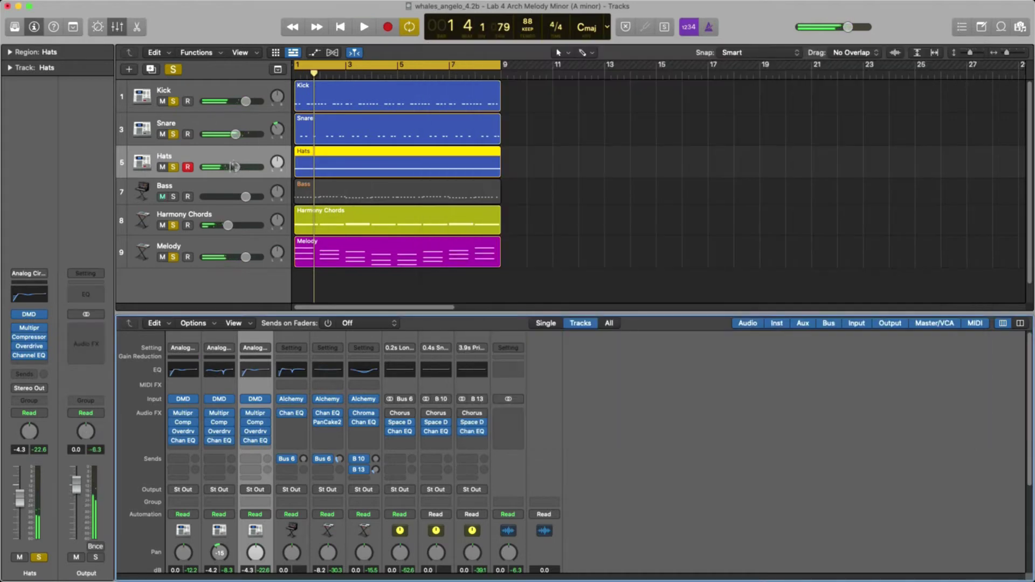
Add the Bass track to the soloed tracks and start playback
click(212, 188)
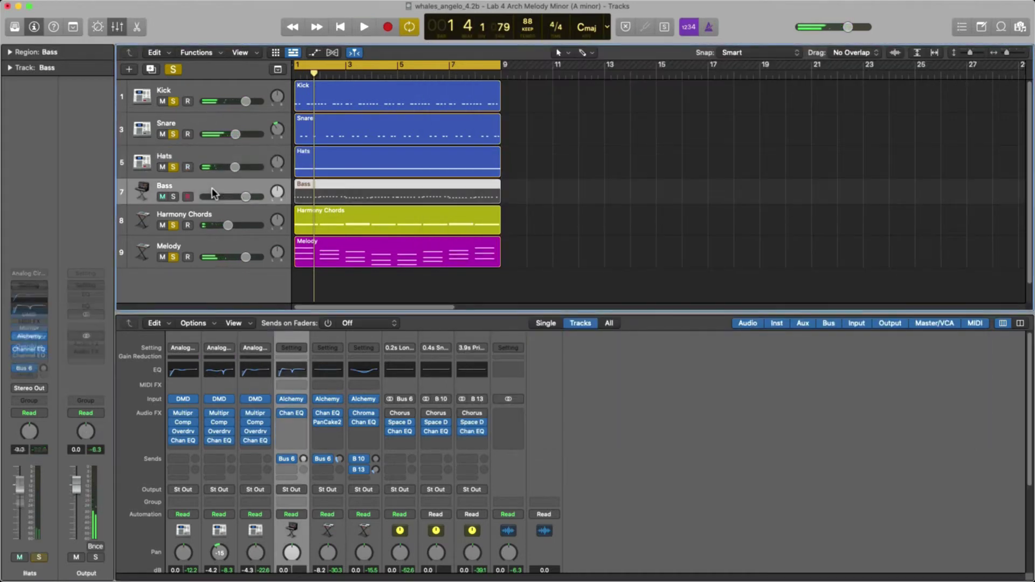
click(172, 196)
key(space)
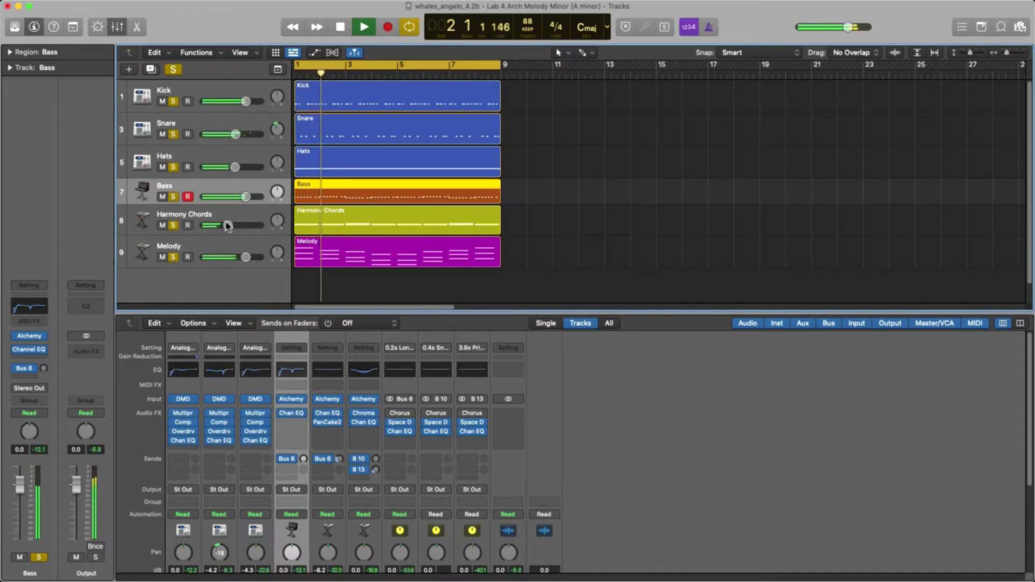
Lower the Harmony Chords track's volume to -10.2 dB during playback
click(251, 220)
scroll(323, 430, down, 5)
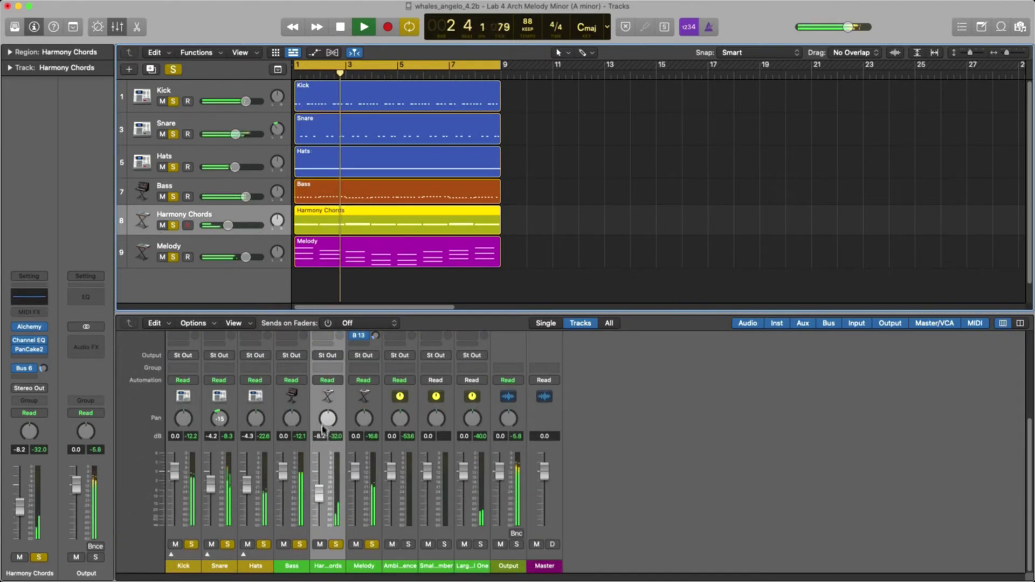
drag(323, 489, 323, 500)
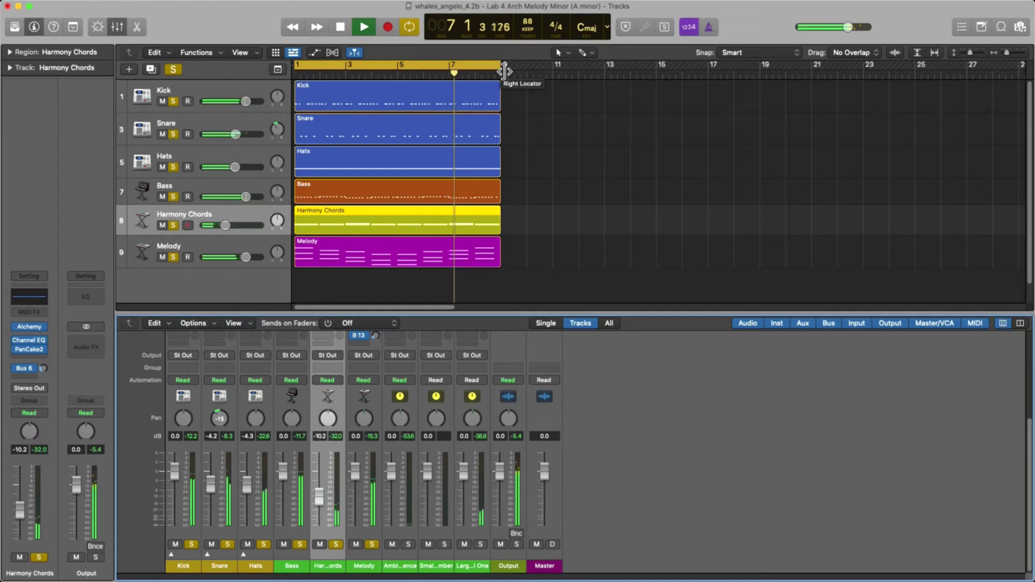
Hide the mixer and examine the Harmony Chords, Bass and Snare notes in the Piano Roll
key(x)
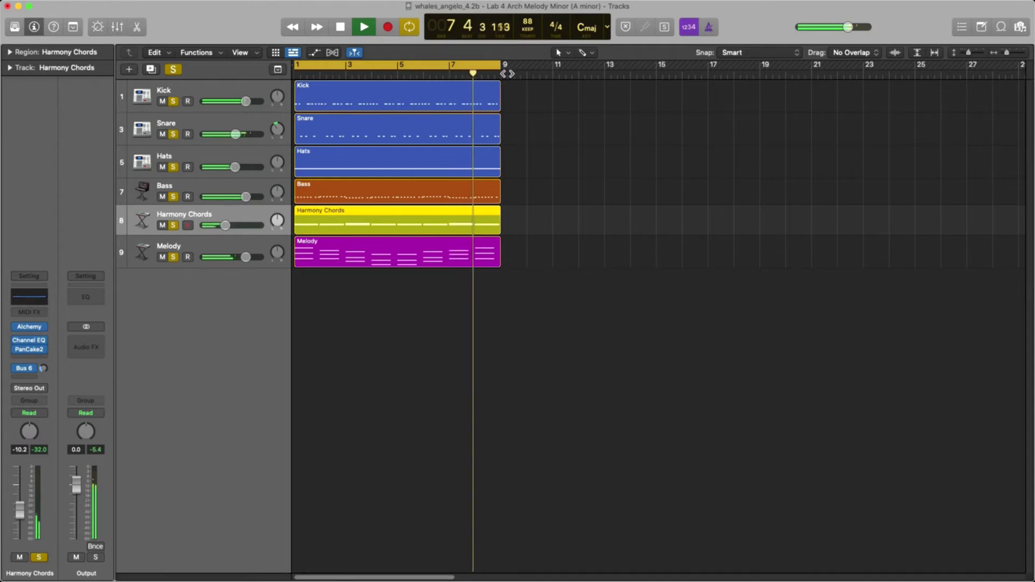
double_click(459, 232)
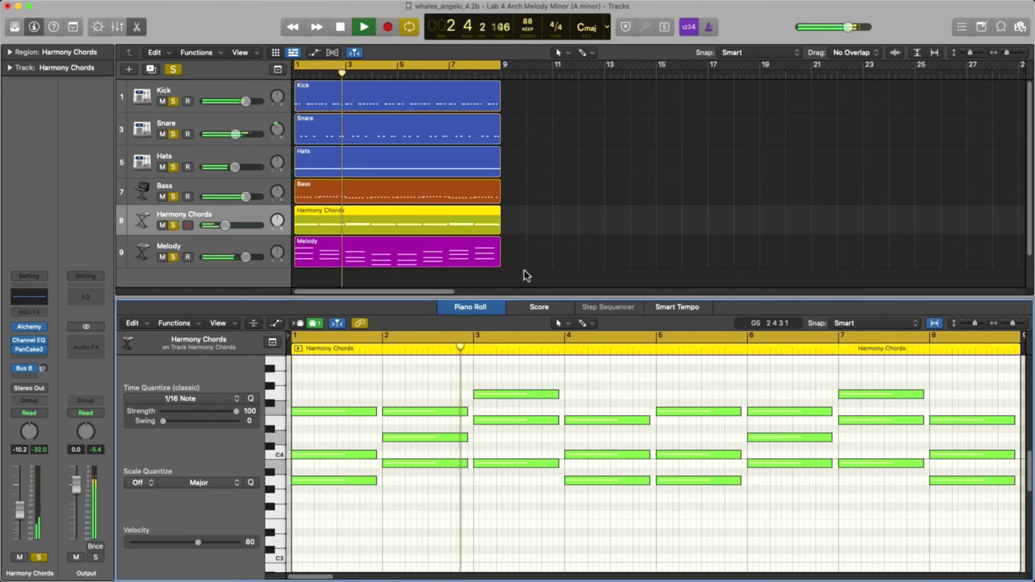
click(259, 191)
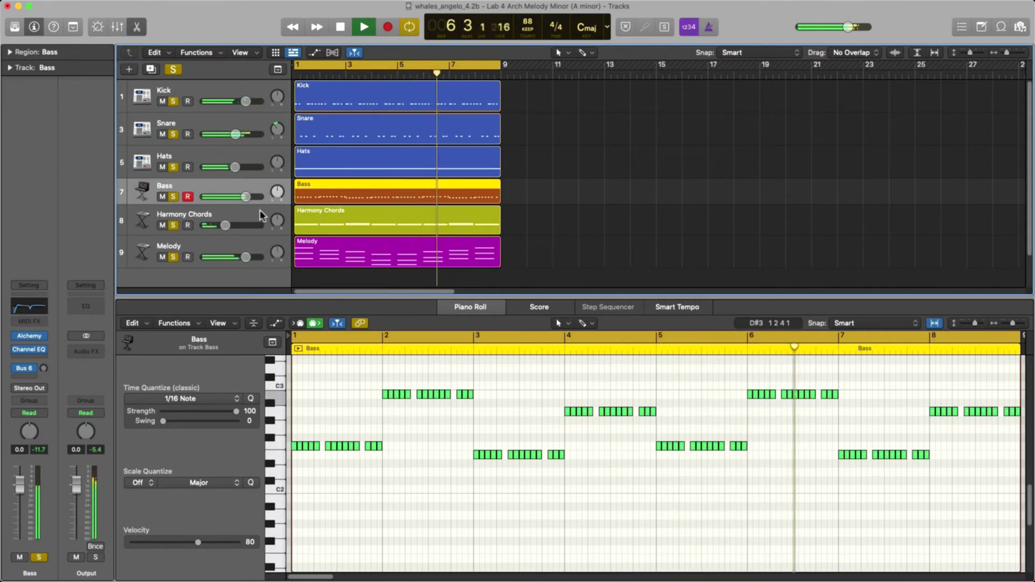
click(252, 123)
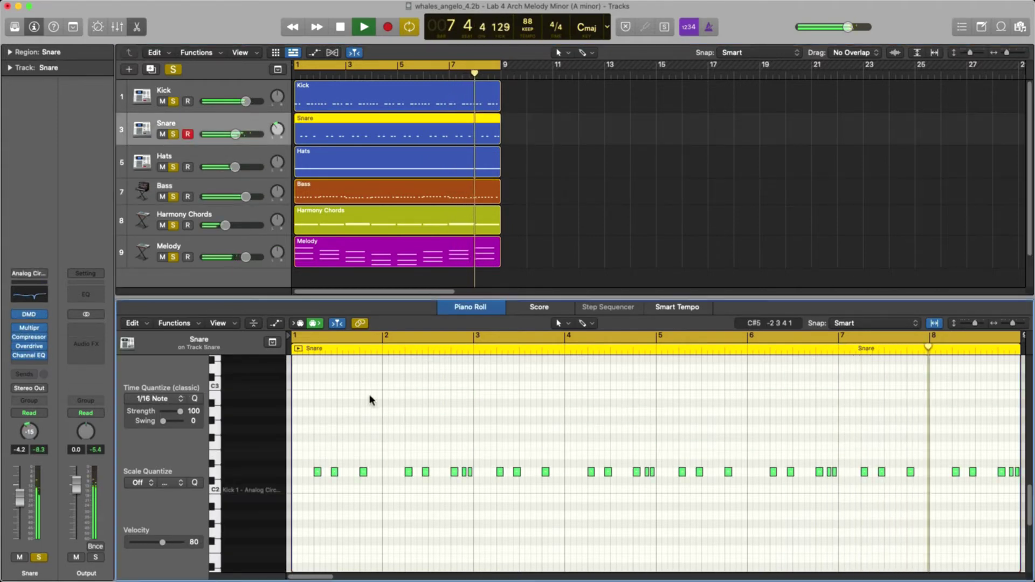
Repeat all six track regions seven times to extend the arrangement to bar 65
key(super+a)
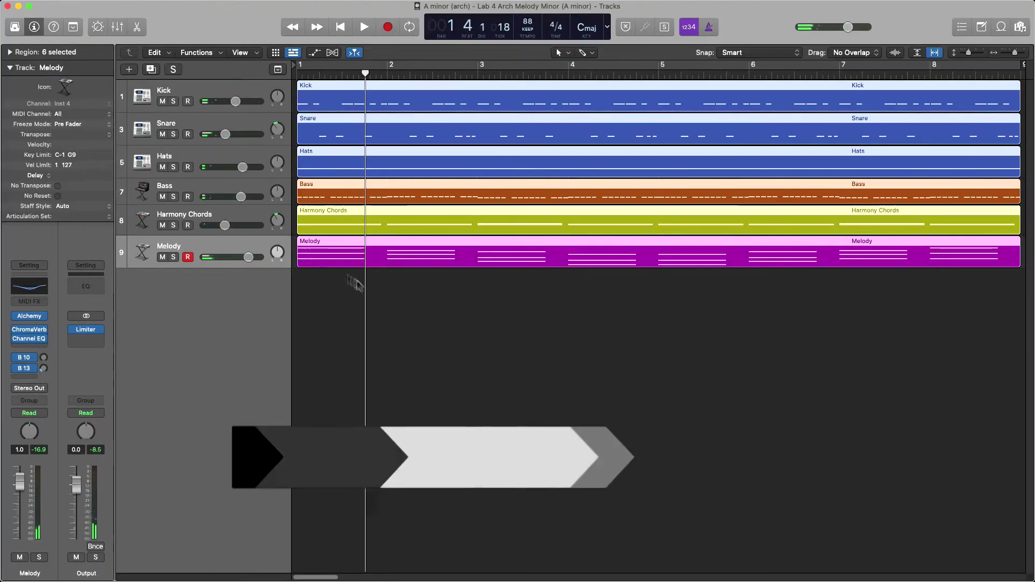
key(super+r)
key(super+r)
key(super+r)
key(super+r)
key(super+r)
key(super+r)
key(super+r)
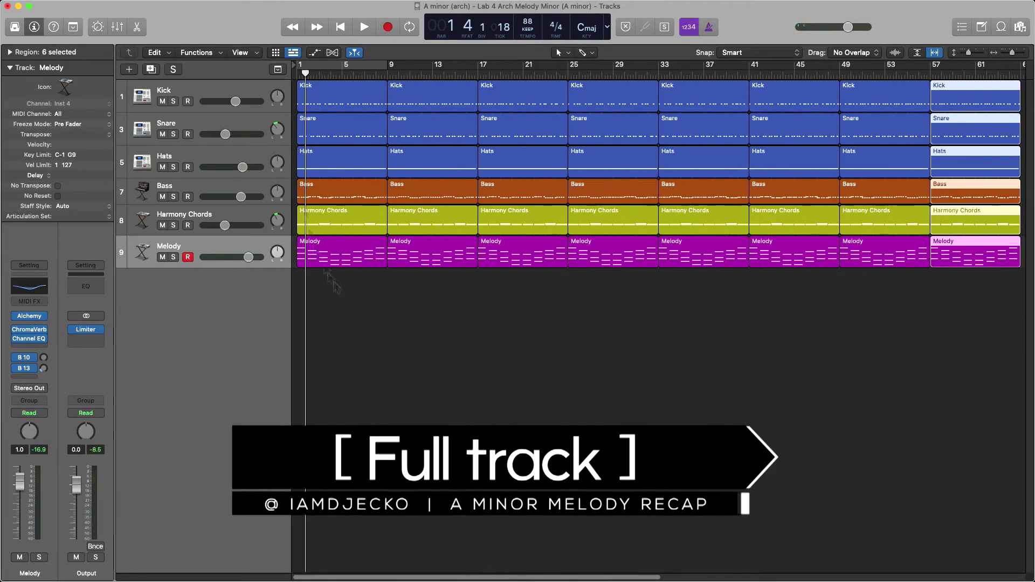
Delete the first Kick and Snare regions from the arrangement and start playback
click(310, 106)
key(Delete)
key(space)
Open all the Melody regions in the Piano Roll and set their notes' velocity to 115
key(x)
click(233, 248)
key(p)
key(p)
key(p)
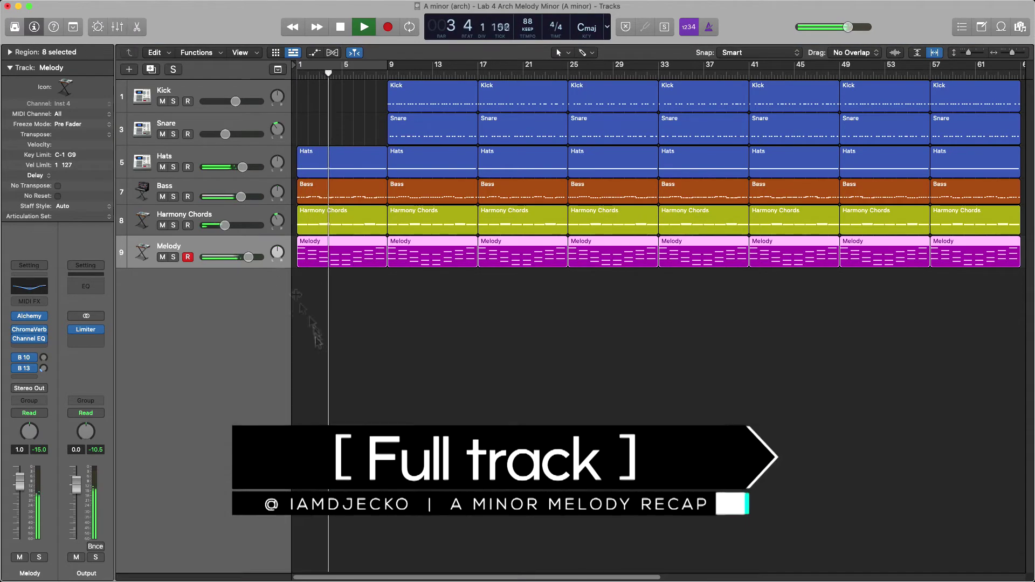
drag(202, 543, 229, 544)
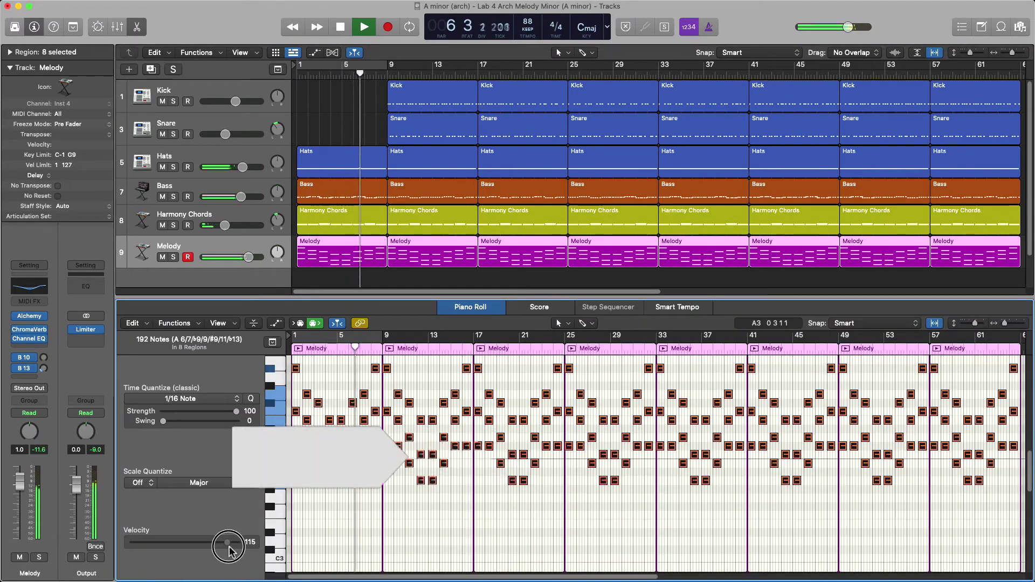
Set the velocity of all Harmony Chords notes to 110 and go through the Snare and Kick notes
click(233, 215)
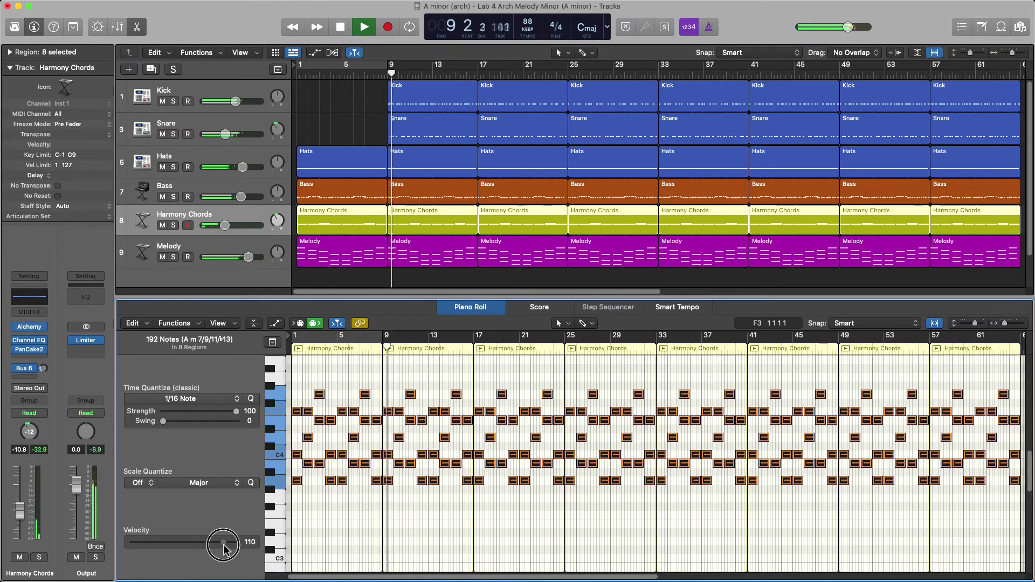
key(Up)
key(Up)
key(Up)
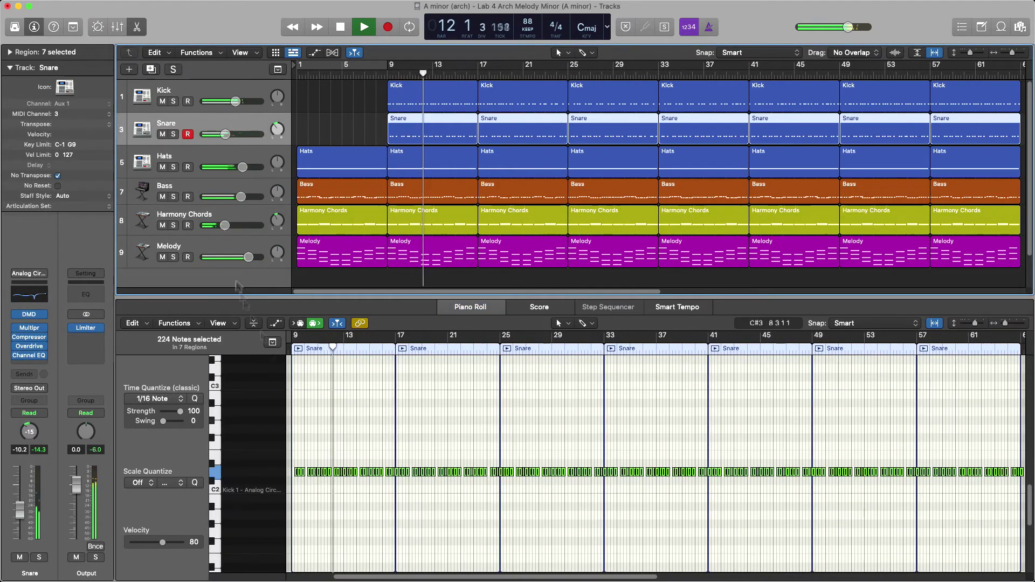
key(Up)
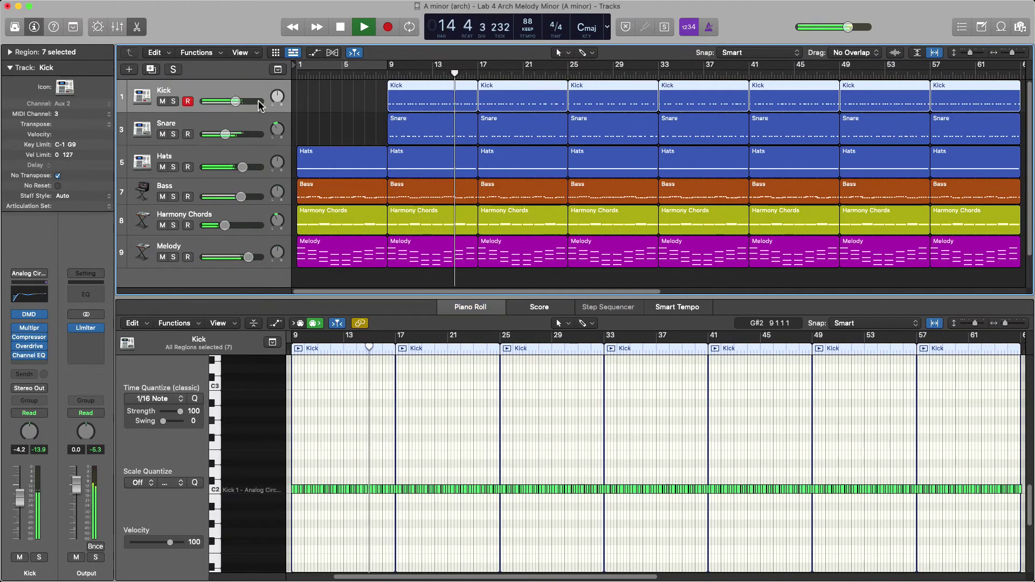
Replace the Piano Roll with the mixer and briefly solo the Harmony Chords track during playback
key(p)
key(x)
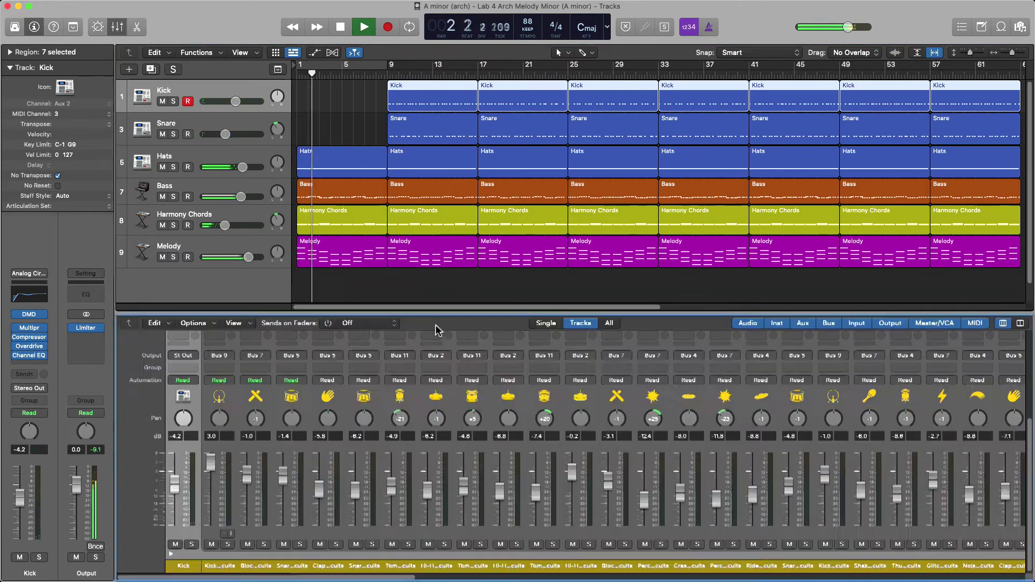
click(223, 245)
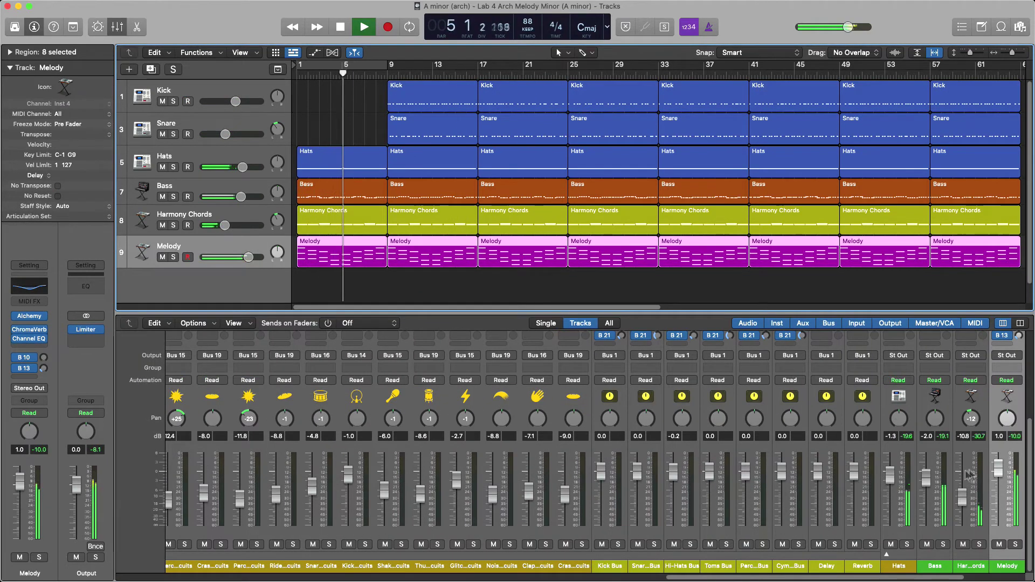
click(251, 217)
click(174, 225)
click(173, 225)
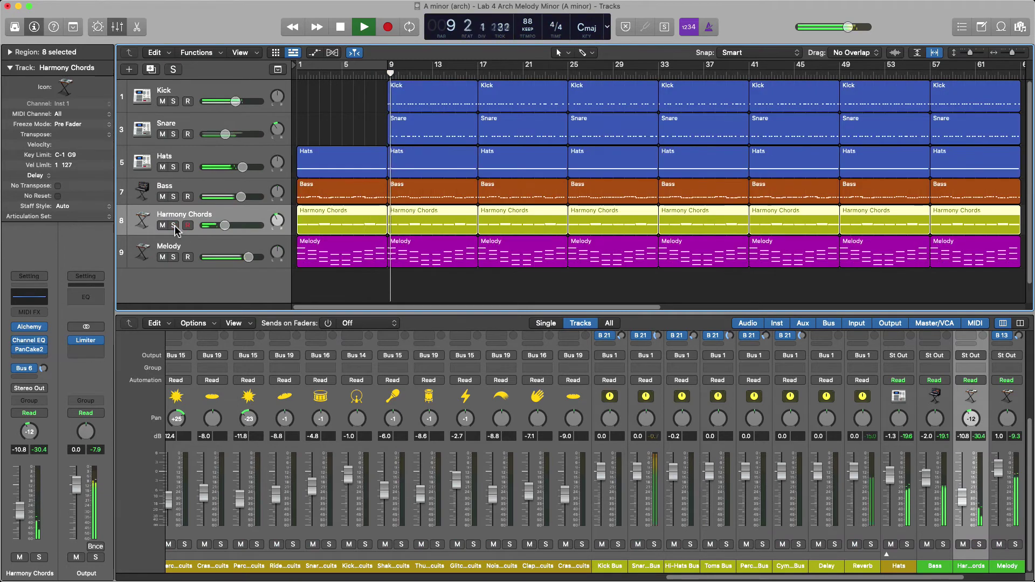
Adjust the length of Snare 1 in the Snare track's Drum Machine Designer and close the plug-in
click(259, 125)
scroll(394, 362, up, 5)
click(182, 400)
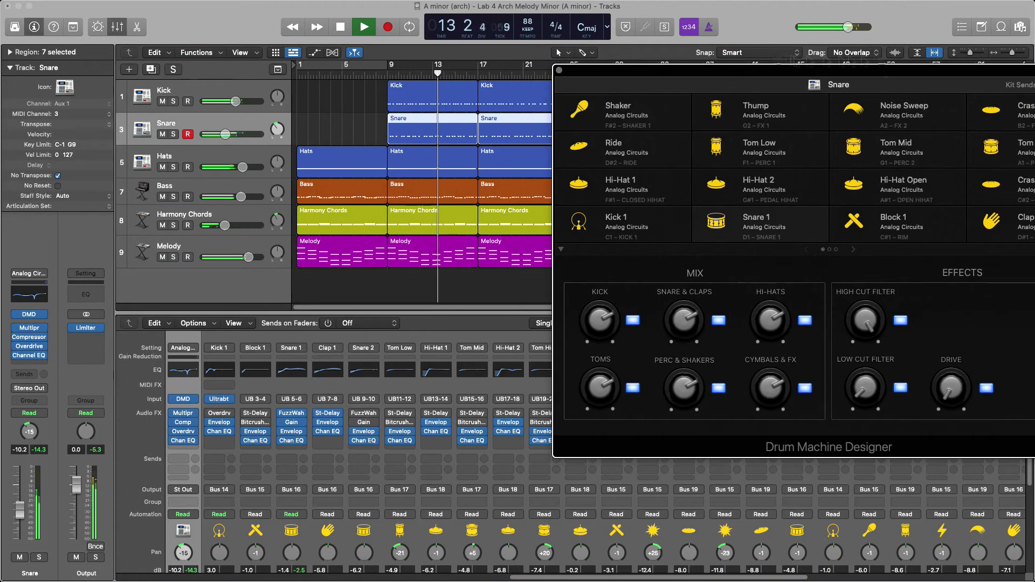
click(701, 241)
drag(602, 372, 597, 351)
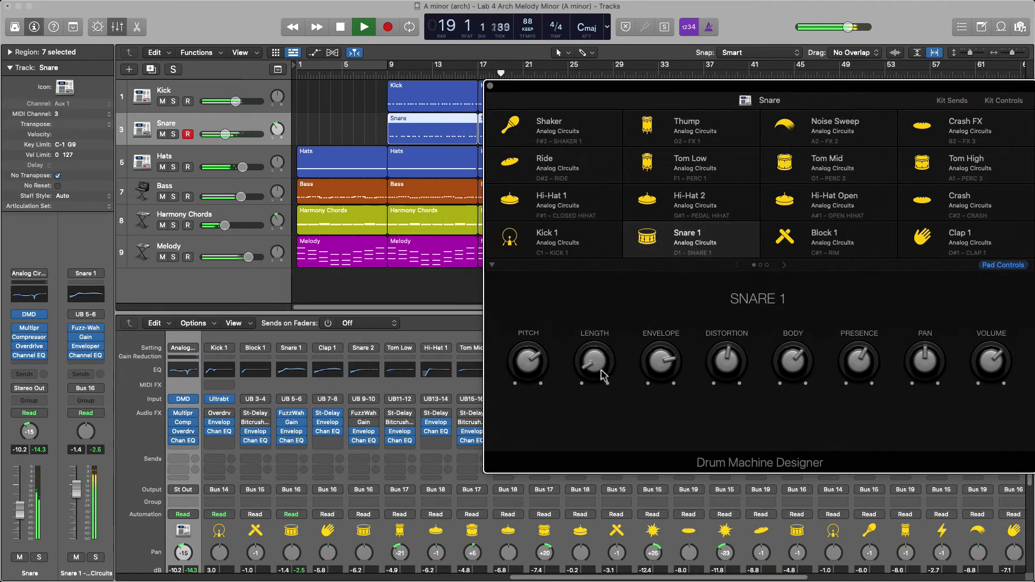
click(490, 86)
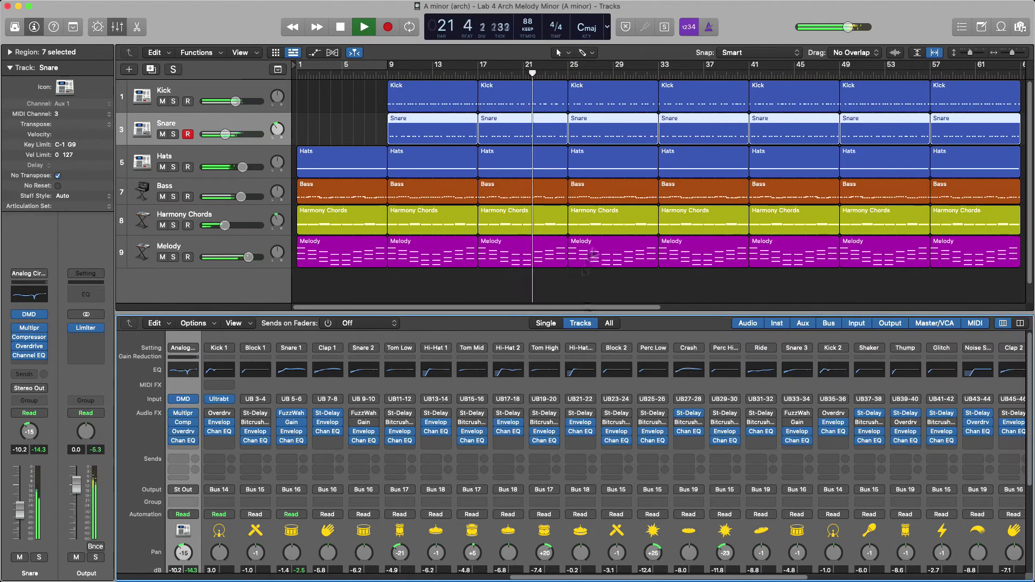
Delete the Harmony Chords region at bar 17 and play back from that bar
click(365, 68)
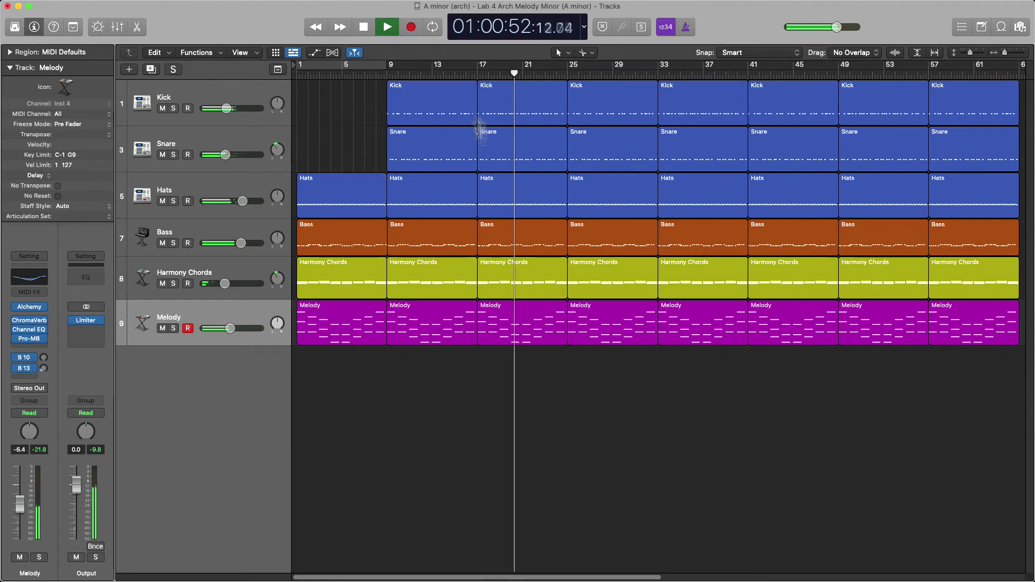
click(491, 312)
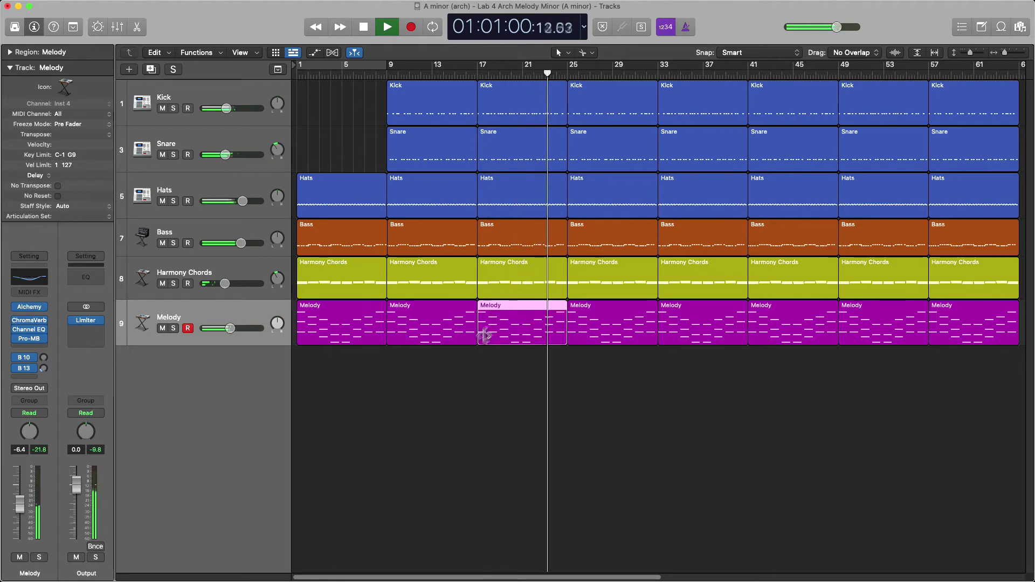
click(500, 285)
key(Delete)
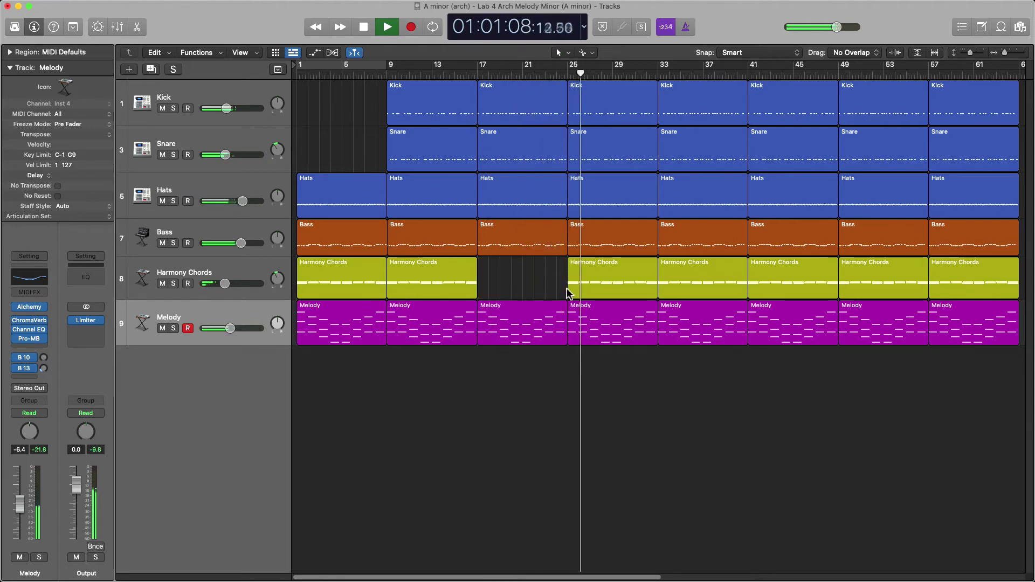
click(479, 74)
key(space)
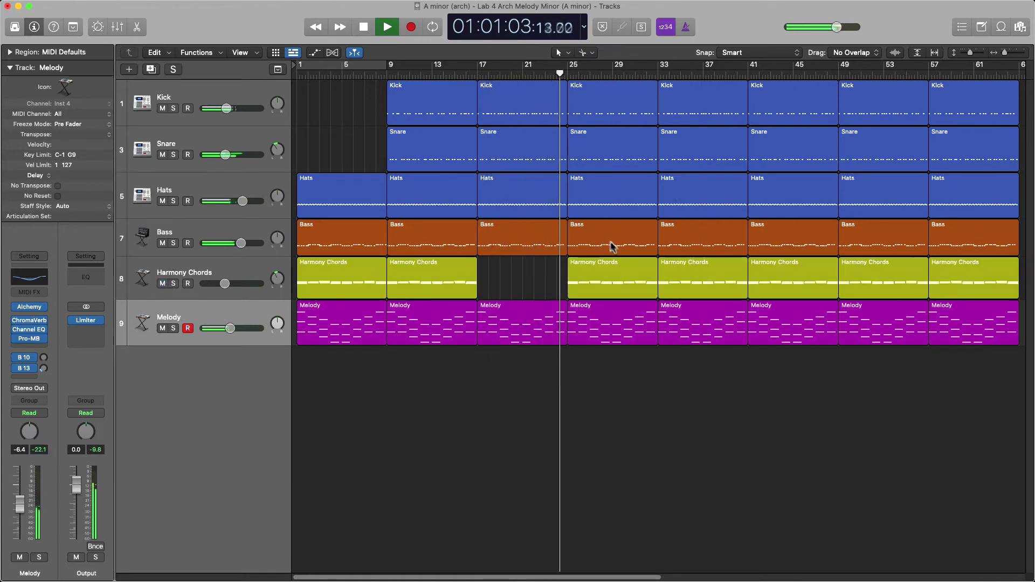
Delete the Bass regions at bars 17 and 25 and listen to the transition
click(588, 243)
key(Delete)
click(512, 248)
key(Delete)
click(476, 76)
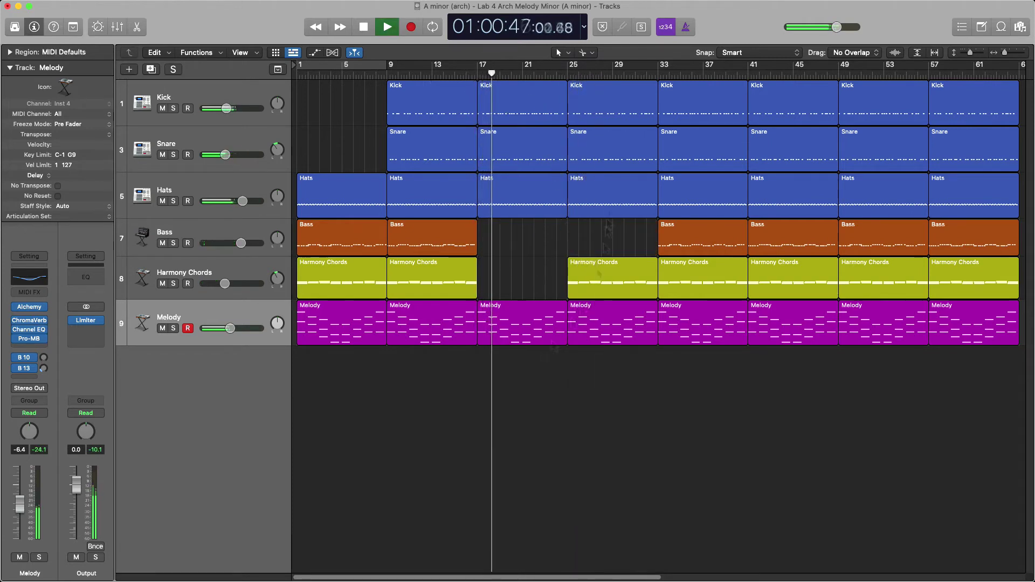
click(571, 80)
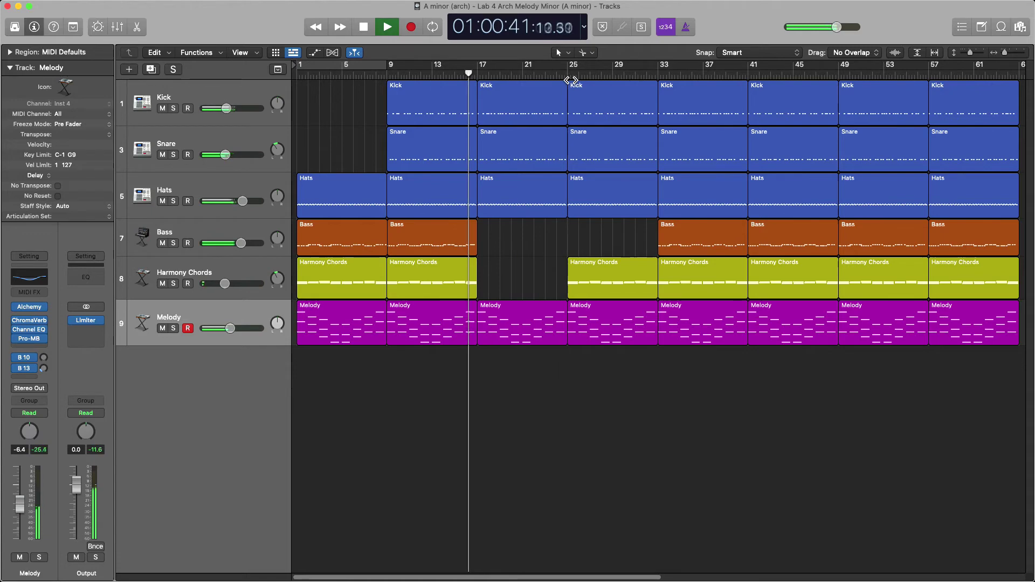
Delete the Snare region at bar 25 and move the Snare region from bar 17 into its place
click(596, 152)
key(Delete)
key(space)
key(space)
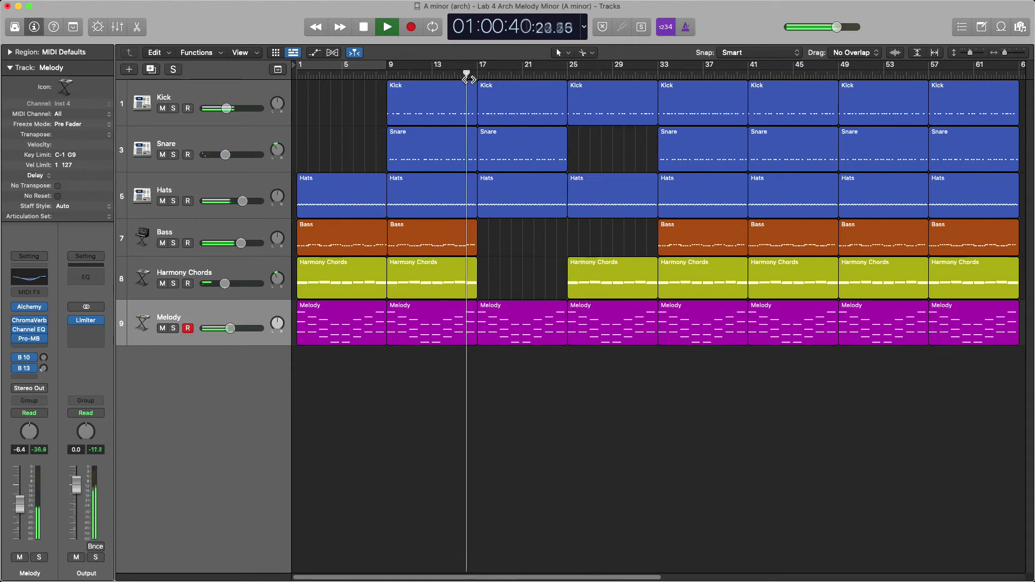
drag(503, 135, 587, 158)
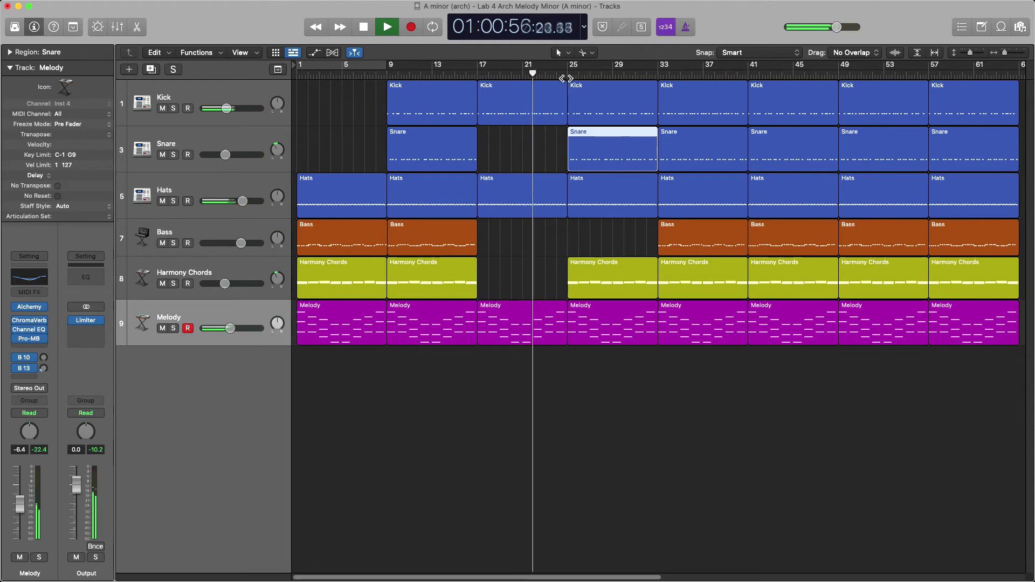
Copy the Snare region back in front of bar 25 and shorten the copy so it starts at bar 20
drag(597, 159, 511, 161)
key(space)
key(space)
shift+click(471, 151)
key(super+z)
click(492, 160)
key(space)
key(space)
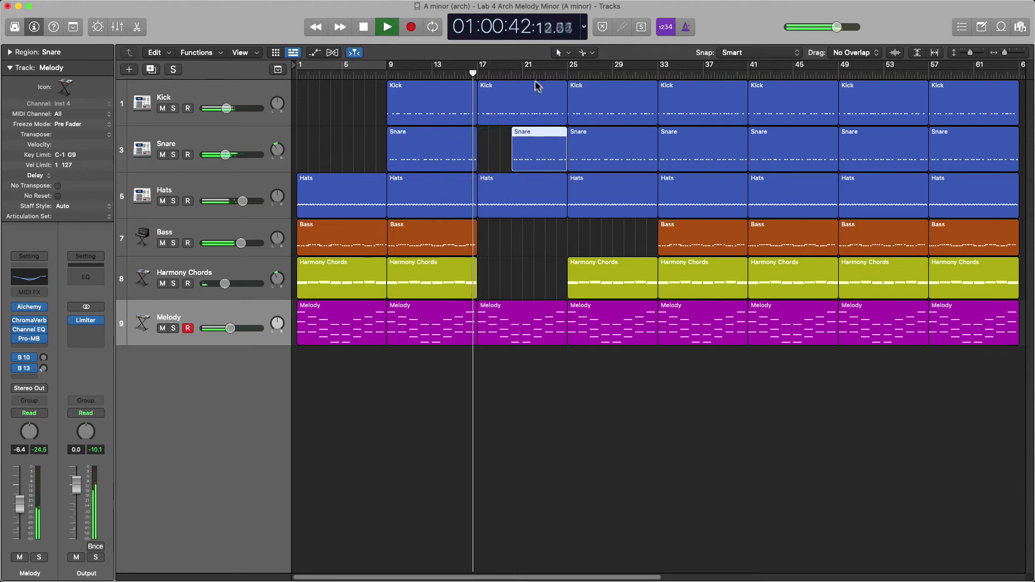
Open the Snare region at bar 25 in the Piano Roll and delete its eight notes from bar 28 to bar 30
key(super+Down)
key(super+Right)
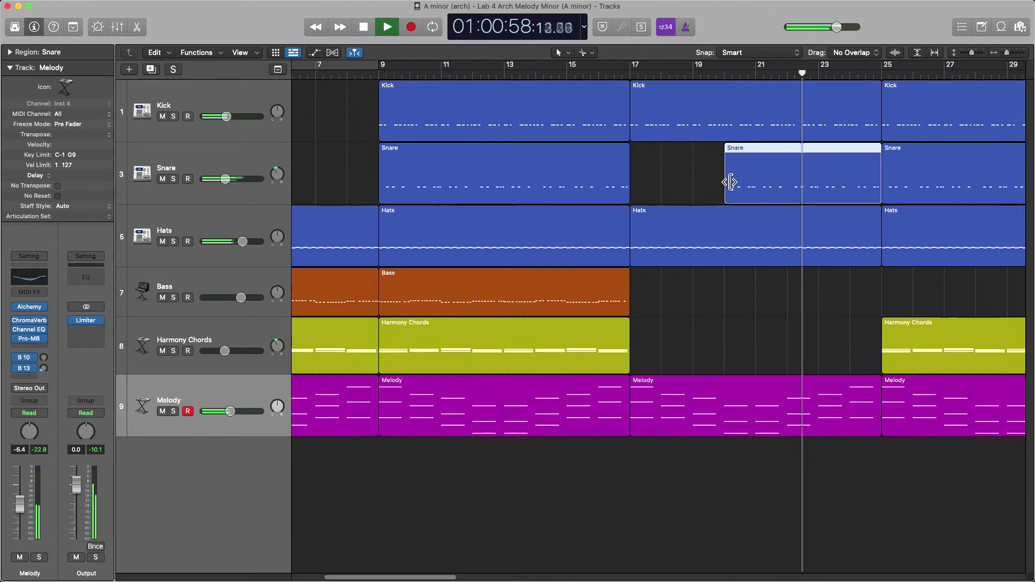
key(super+Left)
key(super+Down)
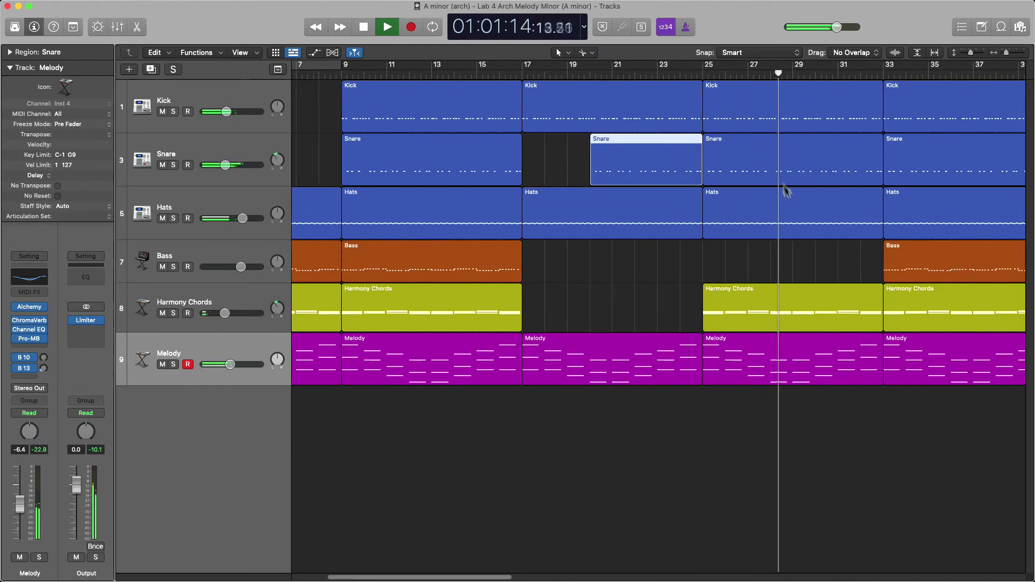
click(779, 169)
key(space)
double_click(791, 159)
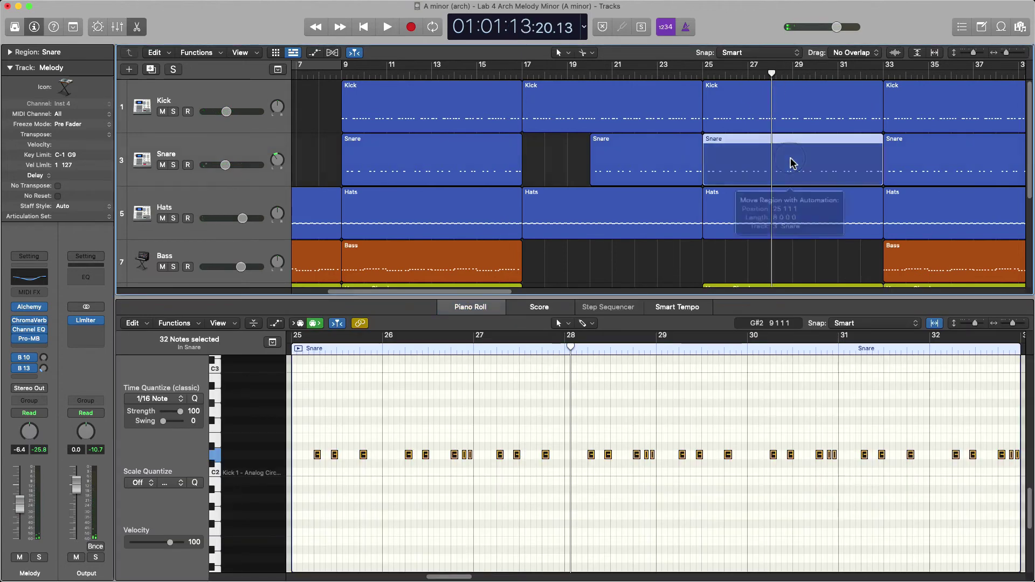
key(space)
drag(585, 414, 747, 513)
key(BackSpace)
click(659, 75)
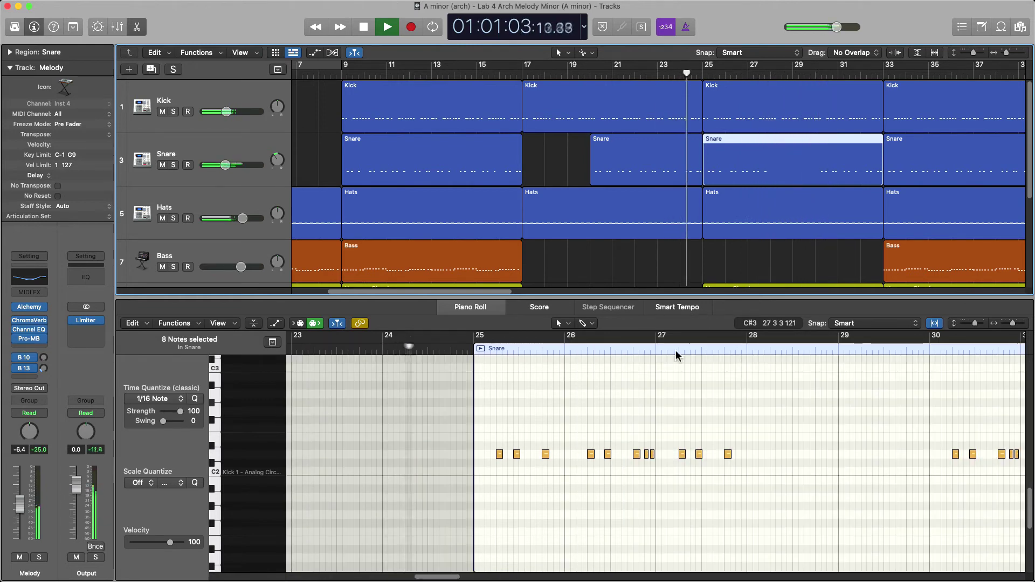
Undo and redo the latest Snare edits, and play the Snare gap from bar 23
click(538, 401)
key(super+z)
key(super+z)
key(shift+super+z)
key(shift+super+z)
click(657, 72)
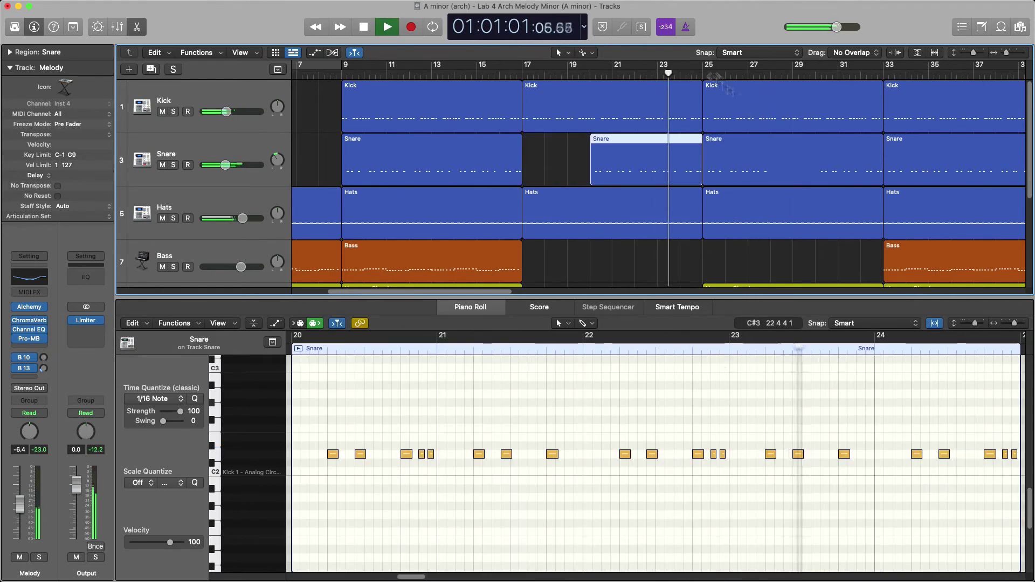
click(749, 147)
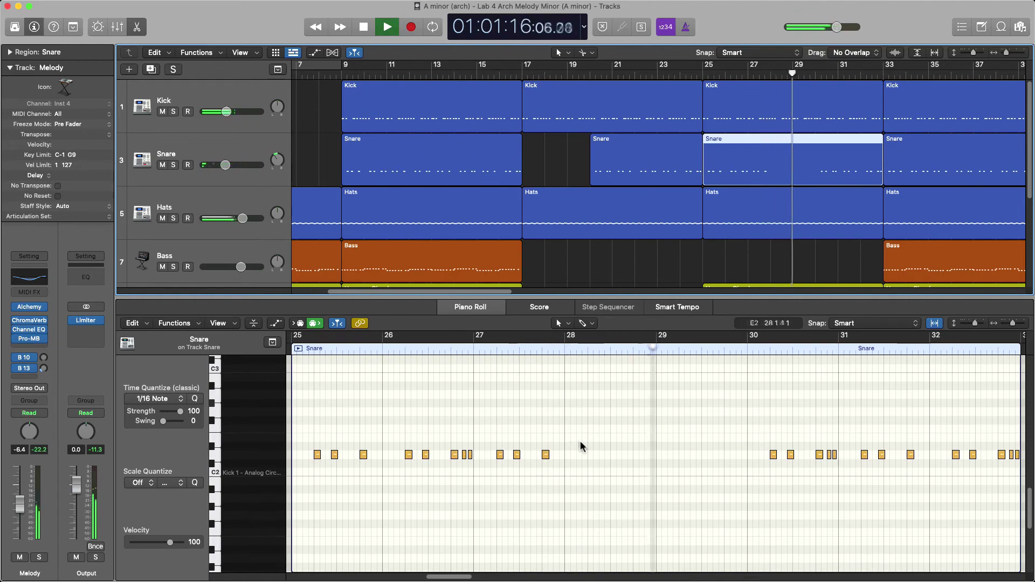
Close the Piano Roll, show the mixer and check the Limiter settings on the Output channel
key(e)
key(super+Left)
key(super+Left)
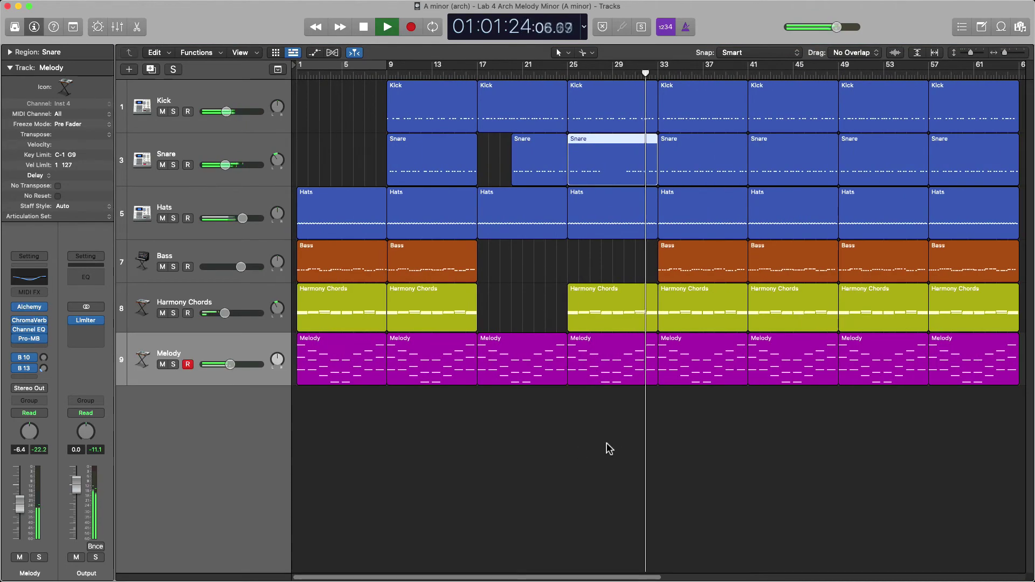
key(x)
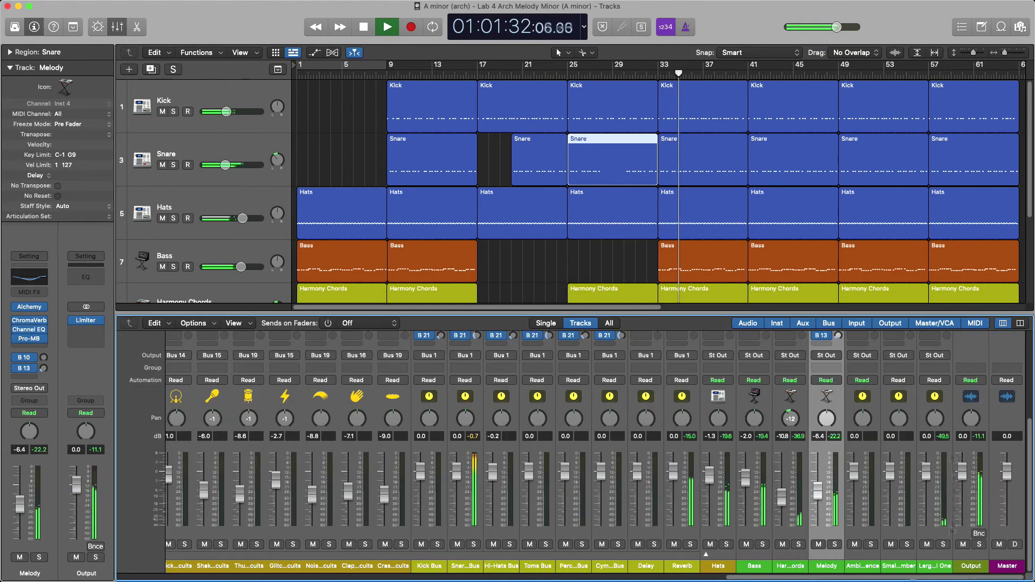
click(970, 415)
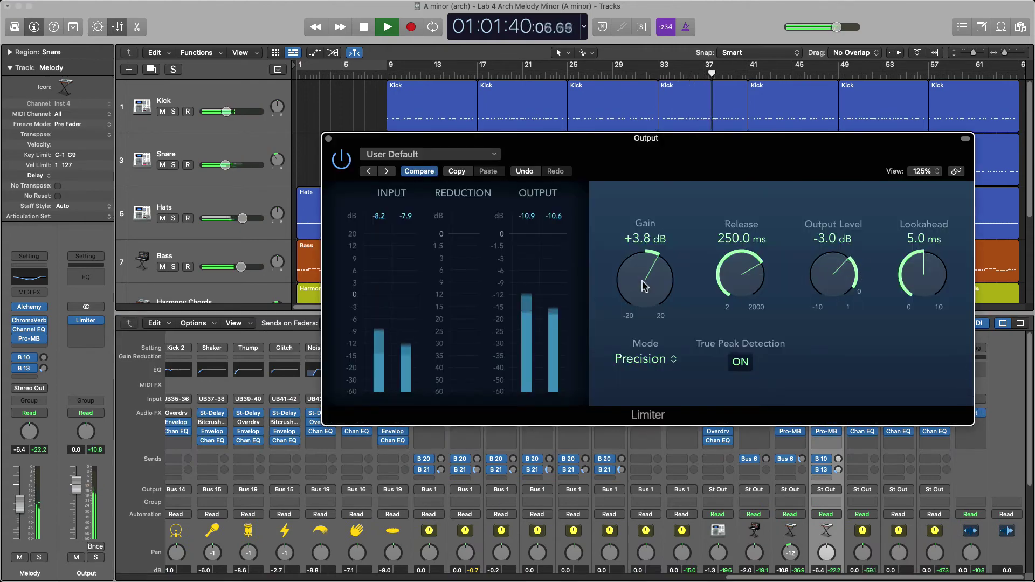
click(328, 138)
Delete the Harmony Chords and Bass regions at bar 49
scroll(788, 226, down, 6)
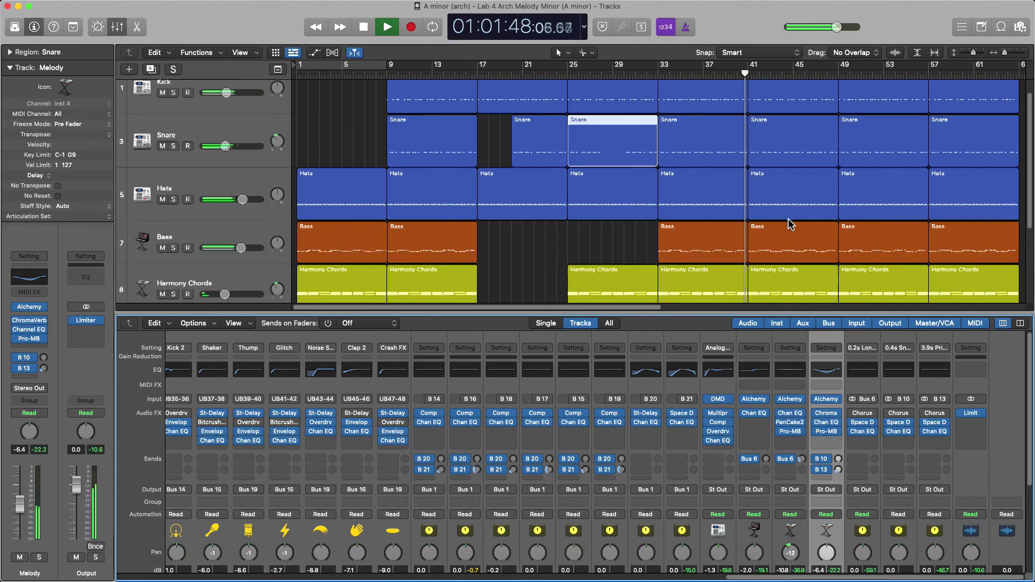
scroll(788, 218, down, 3)
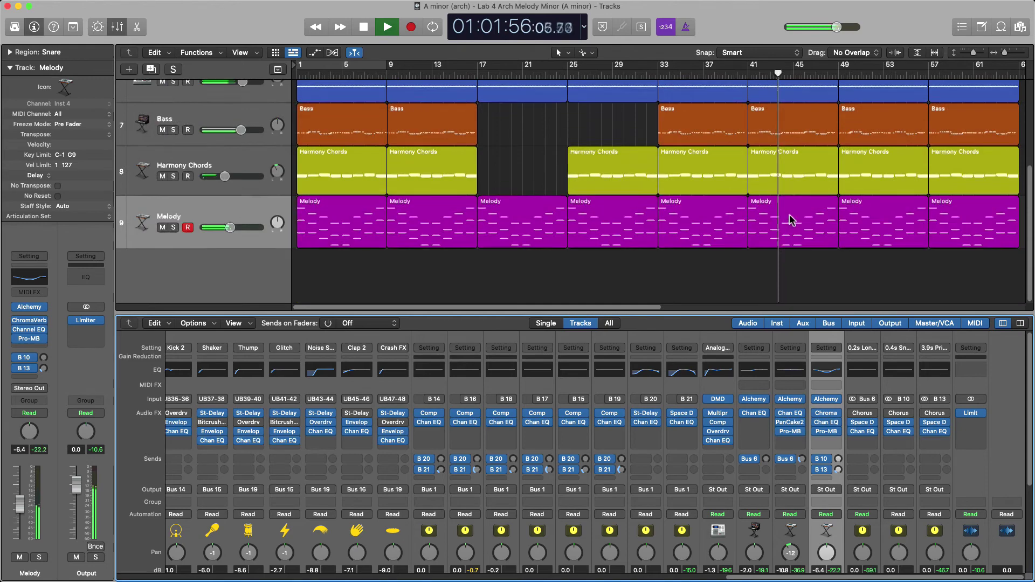
scroll(789, 218, up, 2)
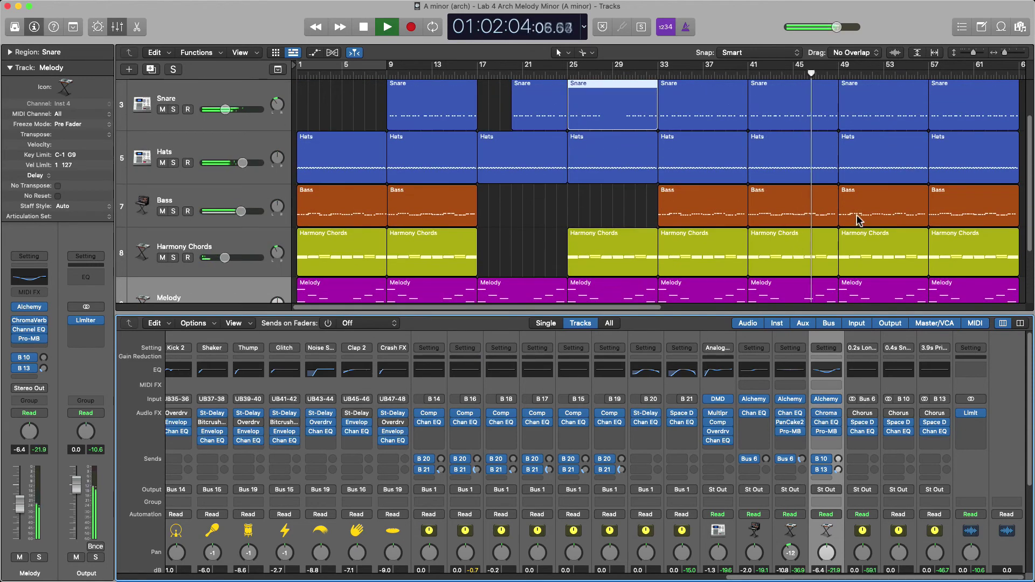
click(867, 248)
key(Delete)
scroll(860, 162, up, 1)
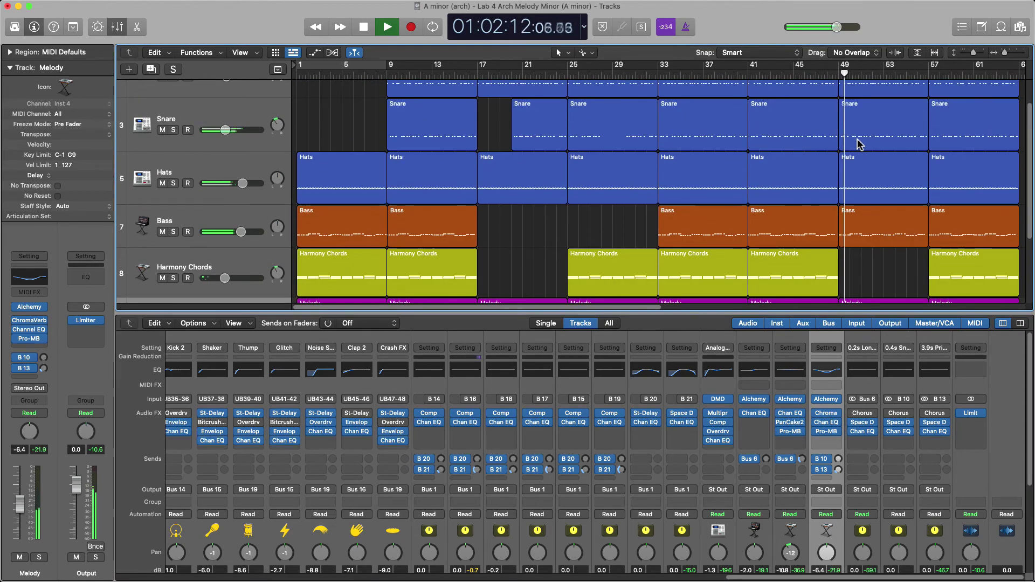
click(857, 215)
key(Delete)
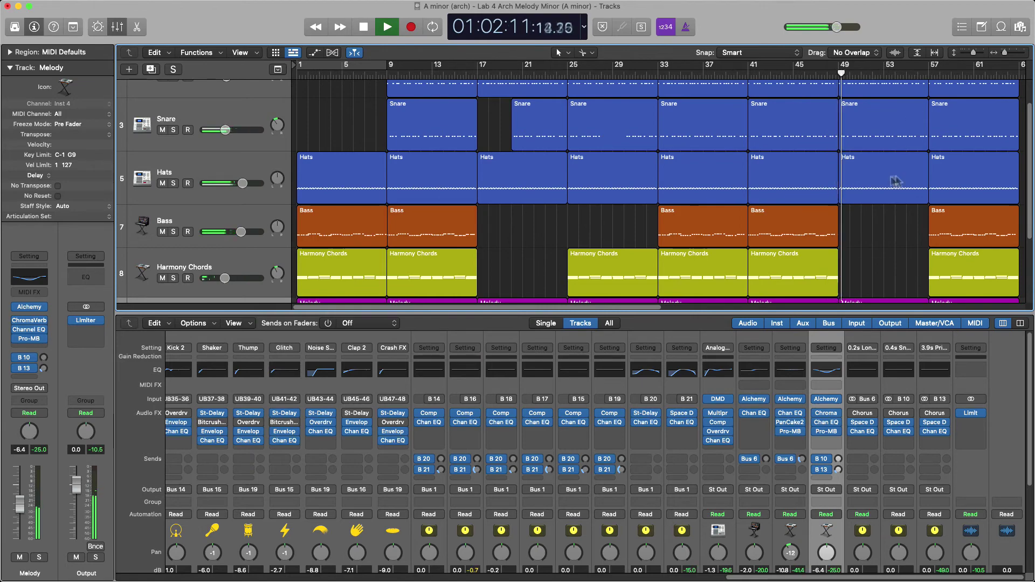
Open the Hats region at bar 49 in the Piano Roll and delete its notes from beat 3 to the start of bar 50
scroll(867, 205, up, 2)
double_click(861, 214)
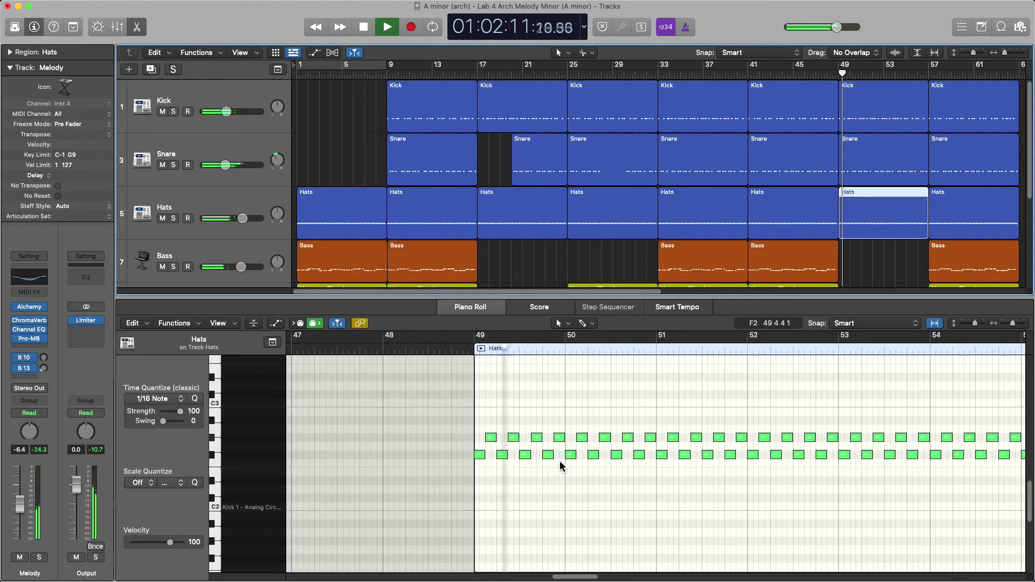
key(comma)
key(comma)
drag(529, 467, 574, 461)
key(Delete)
key(Delete)
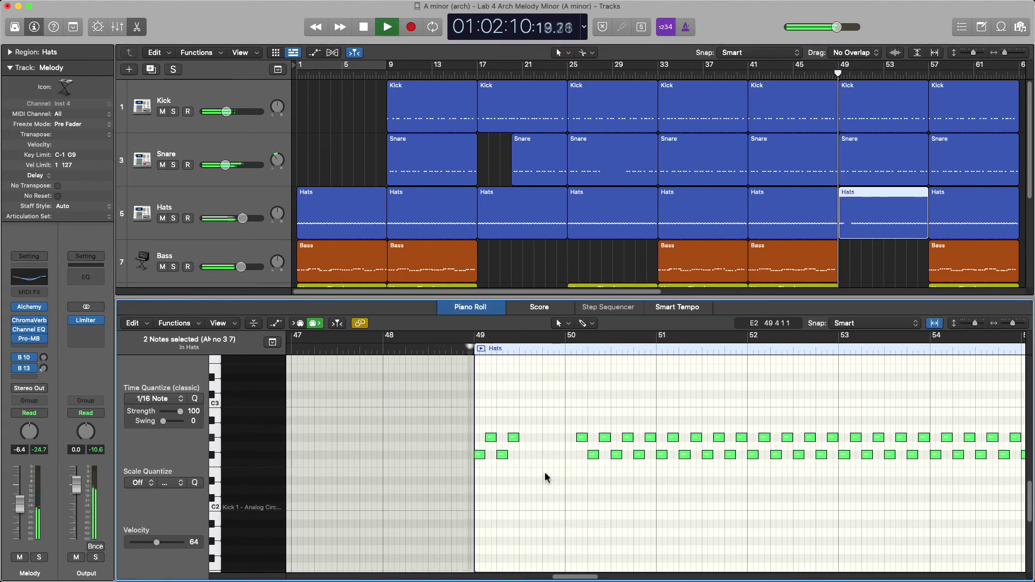
key(super+z)
click(469, 438)
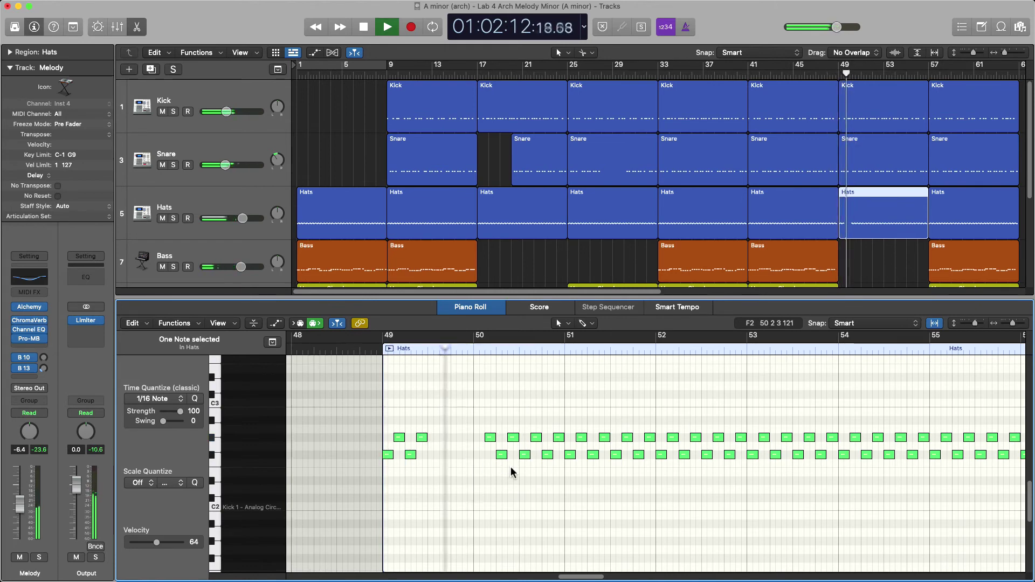
Open the Snare region at bar 49 in the Piano Roll and delete its beat-4 notes in bars 49, 50 and 51
click(858, 159)
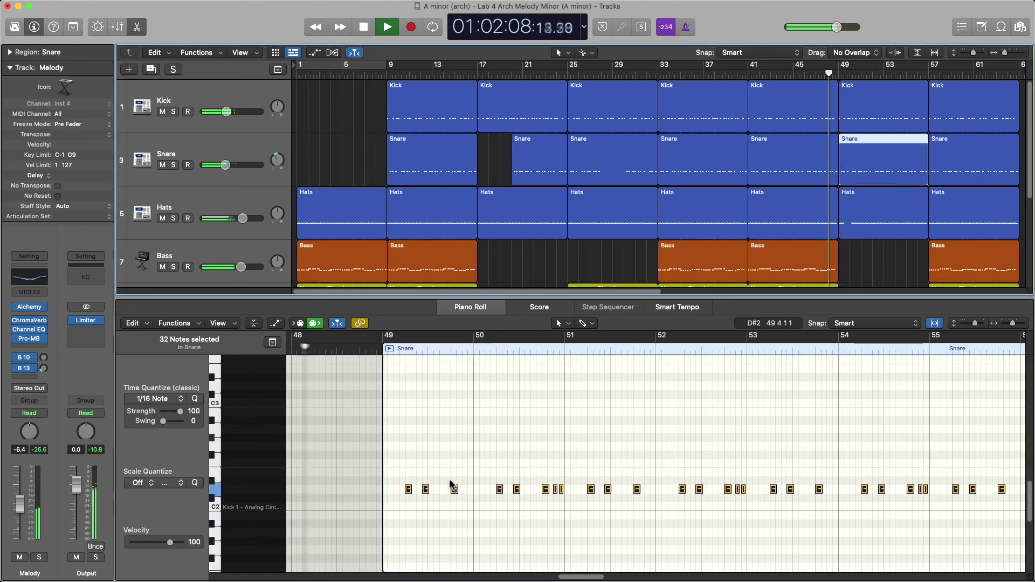
click(453, 488)
key(Delete)
key(comma)
key(comma)
key(comma)
drag(541, 476, 543, 484)
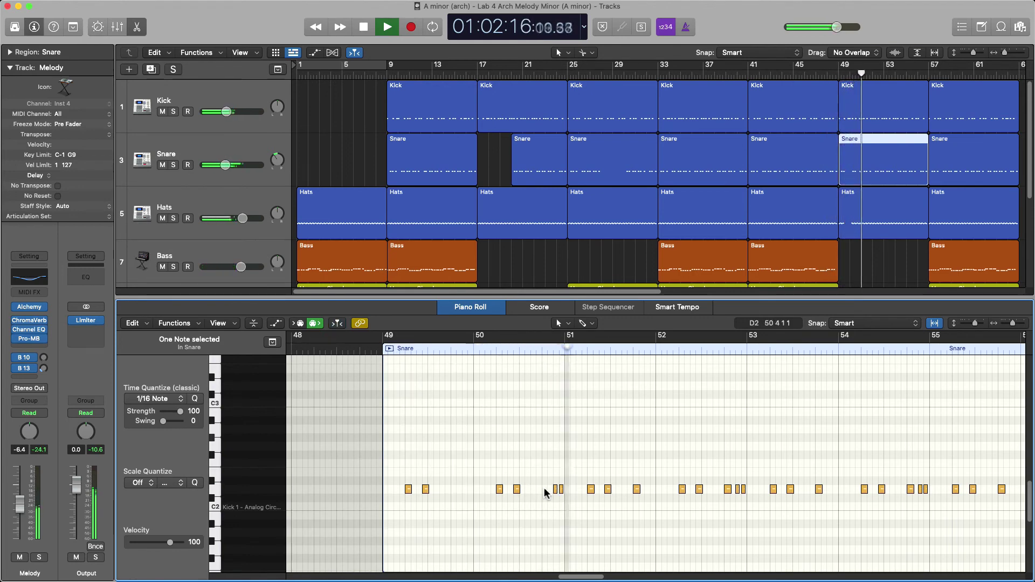
click(637, 489)
key(Delete)
drag(641, 522, 725, 481)
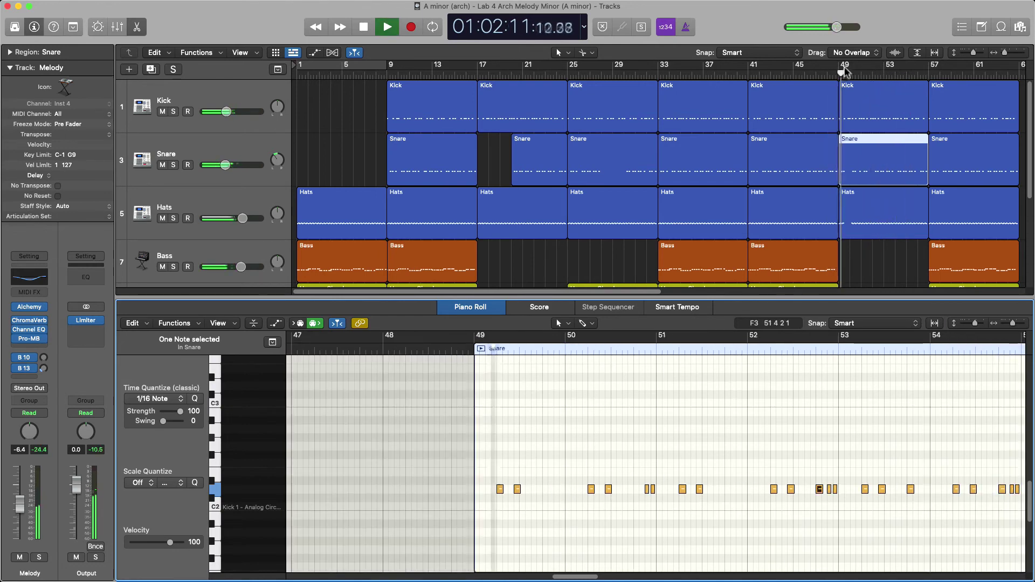
Set the cycle range to bars 49–57 and delete the Snare note on beat 4 of bar 53
drag(845, 72, 928, 69)
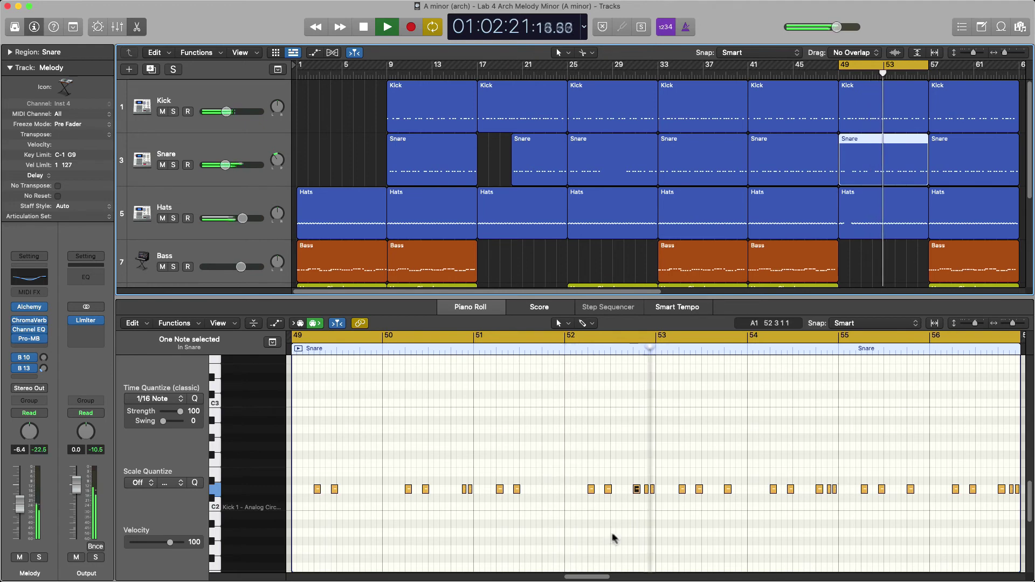
drag(721, 471, 737, 543)
key(Delete)
drag(816, 470, 818, 528)
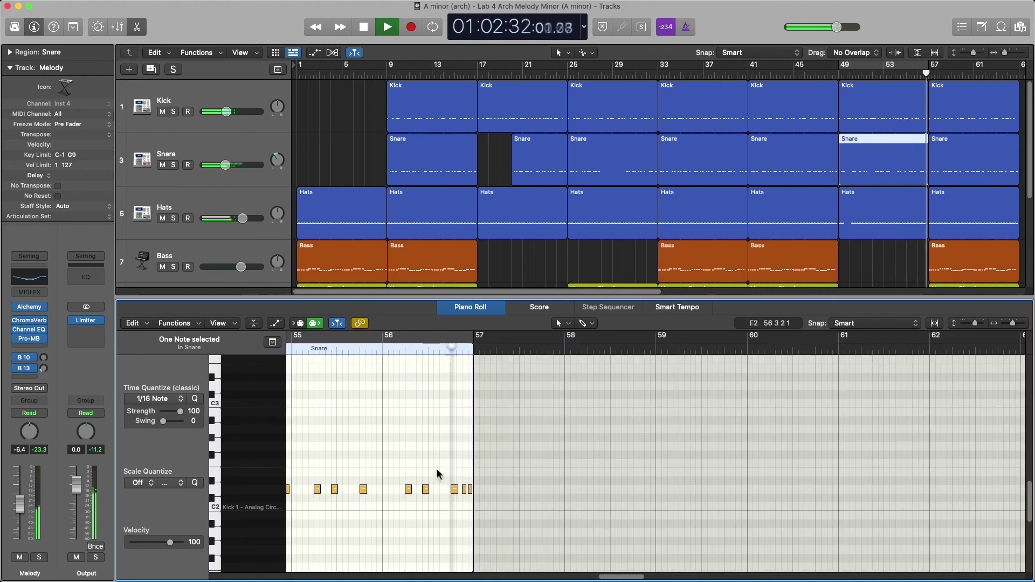
key(c)
Delete the two notes at the start of bar 51 in the Hats region and switch cycle playback off
click(880, 229)
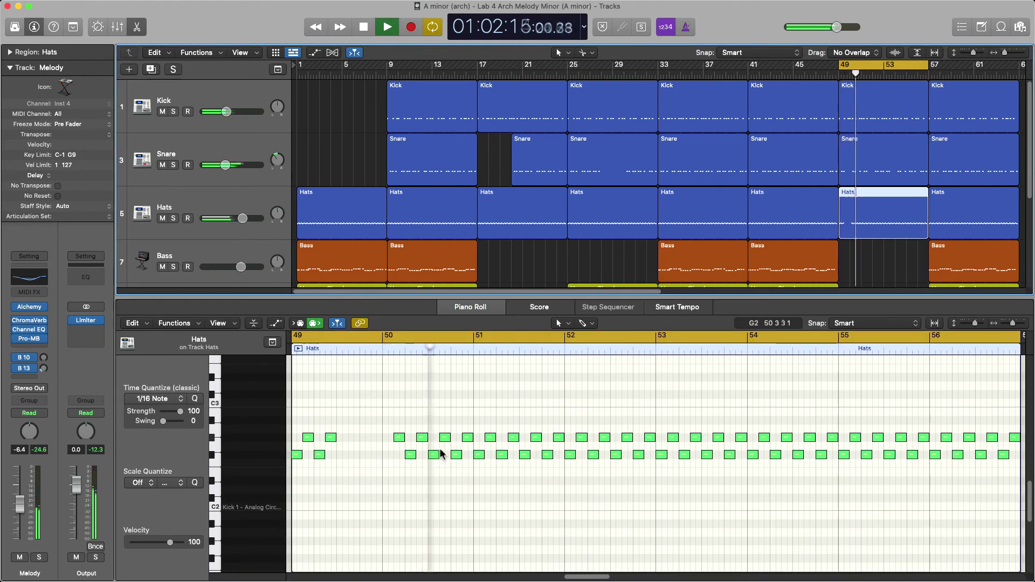
key(space)
click(479, 455)
key(Delete)
click(490, 438)
key(Delete)
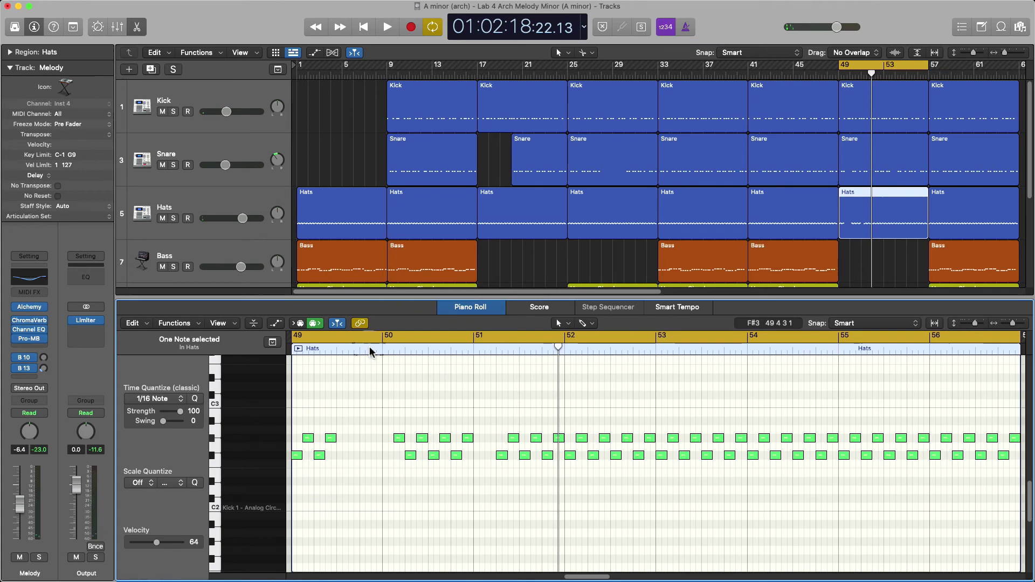
double_click(370, 348)
key(c)
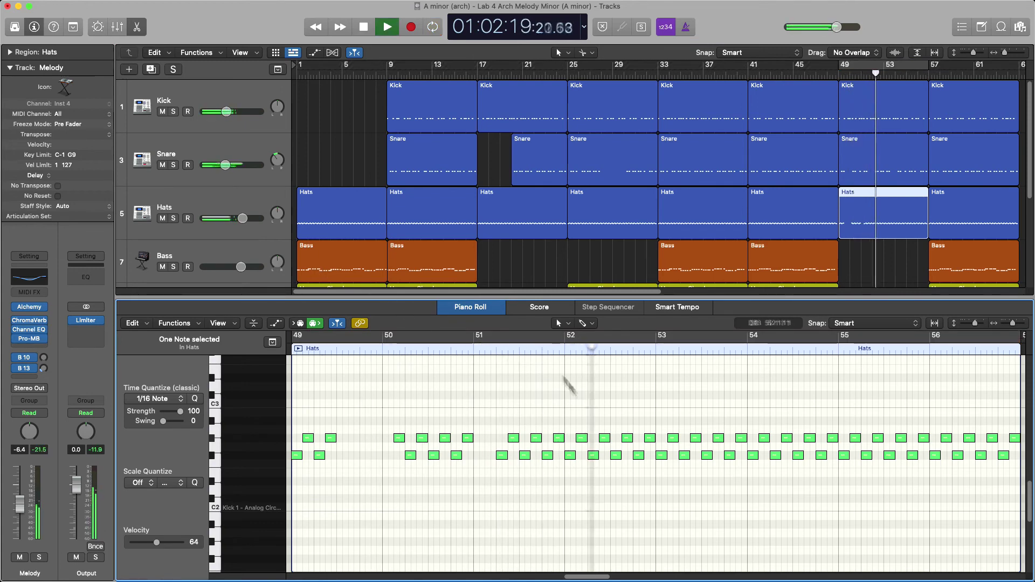
Play on through the Hats region and delete its two notes on beat 4 of bar 53
key(space)
key(space)
click(718, 426)
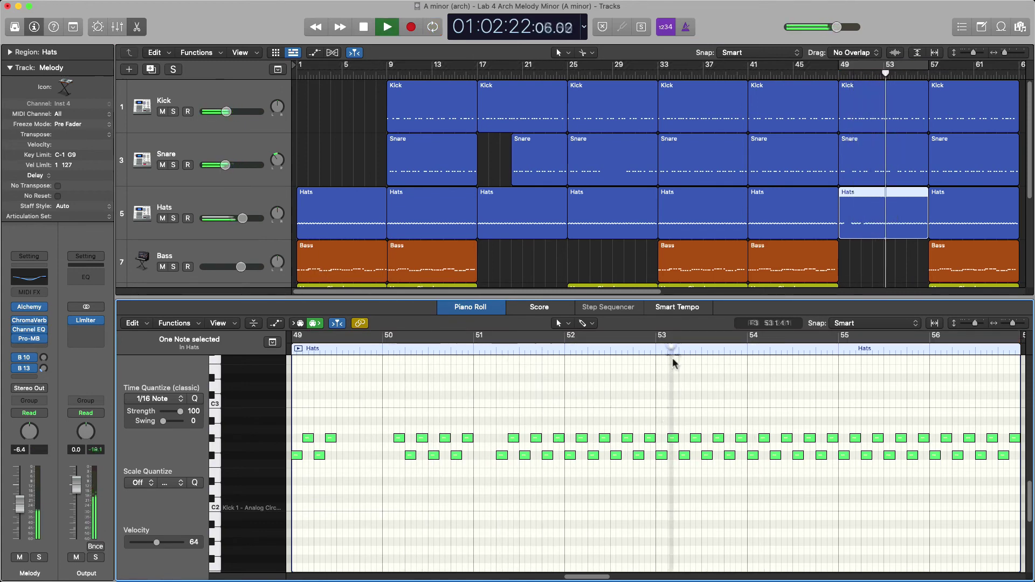
key(space)
click(731, 455)
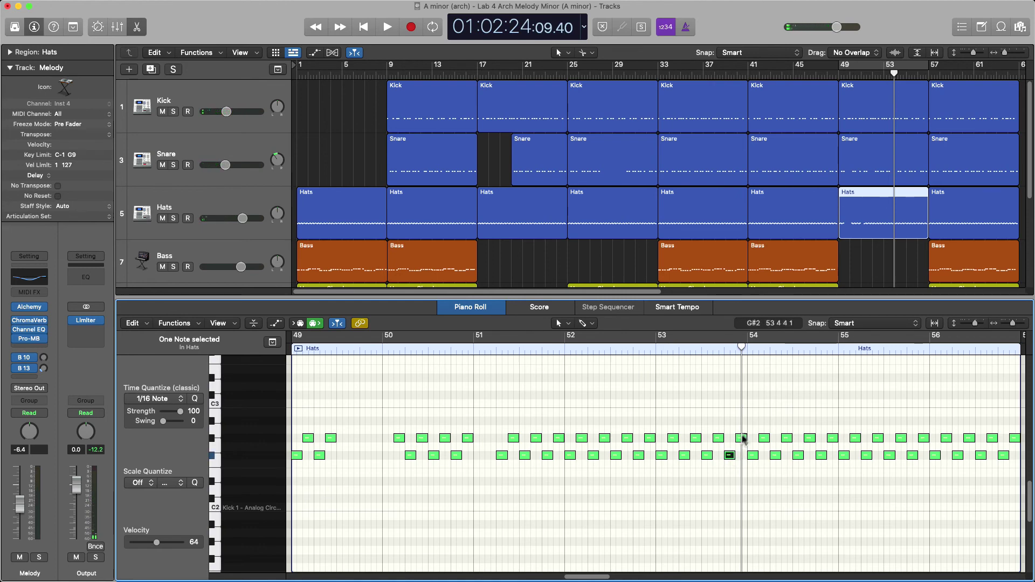
key(Delete)
click(742, 438)
key(Delete)
Play back the thinned Hats region and close the Piano Roll
key(comma)
key(space)
key(comma)
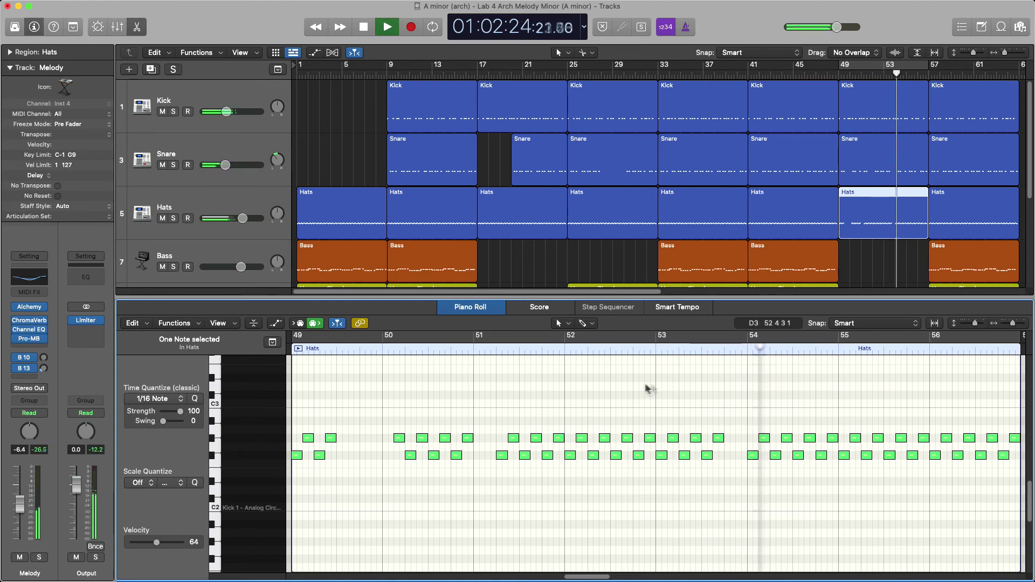
key(space)
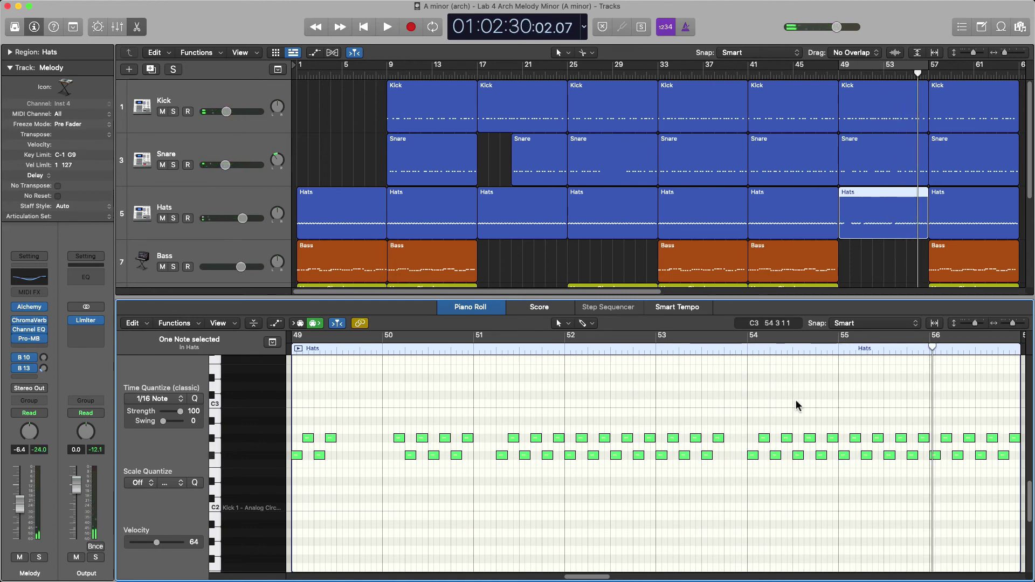
key(space)
key(p)
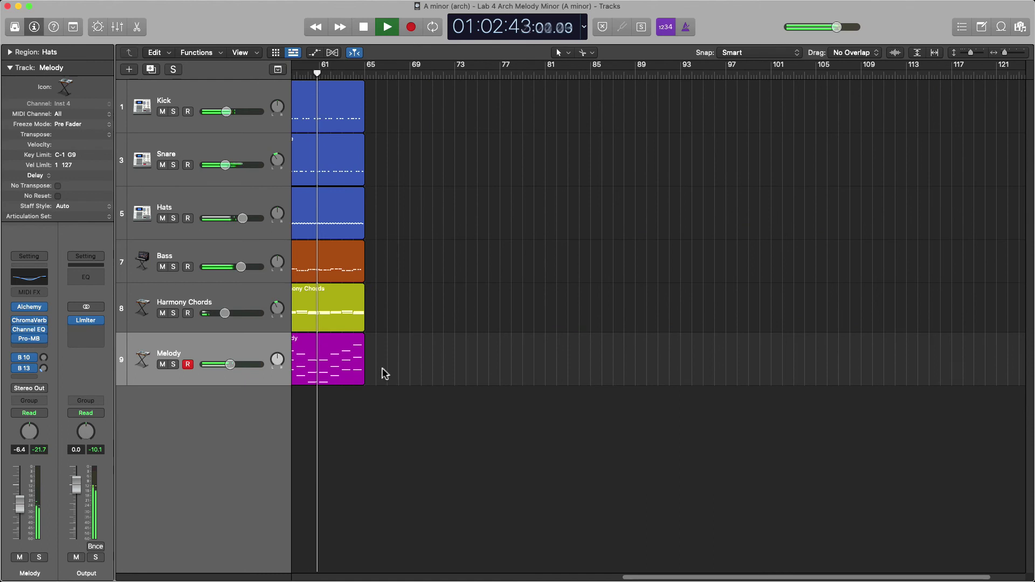
Repeat the last Melody region twice, to bars 65 and 73, and the last Bass region once, to bar 65
click(357, 367)
key(super+r)
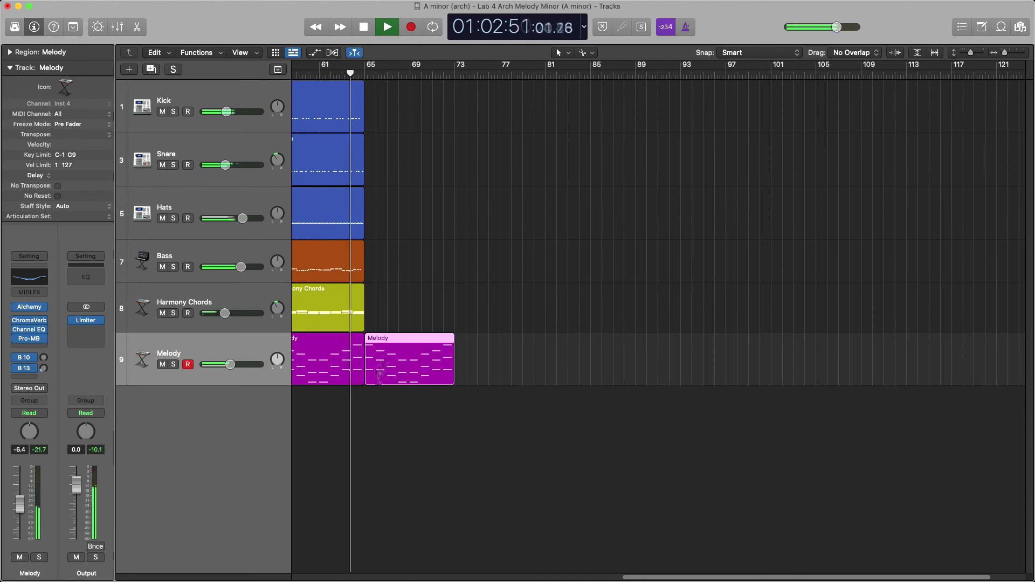
click(353, 267)
key(super+r)
click(451, 360)
key(super+r)
Repeat the last Snare and Kick regions to bar 65 and the Bass region to bar 73
click(336, 172)
key(cmd+r)
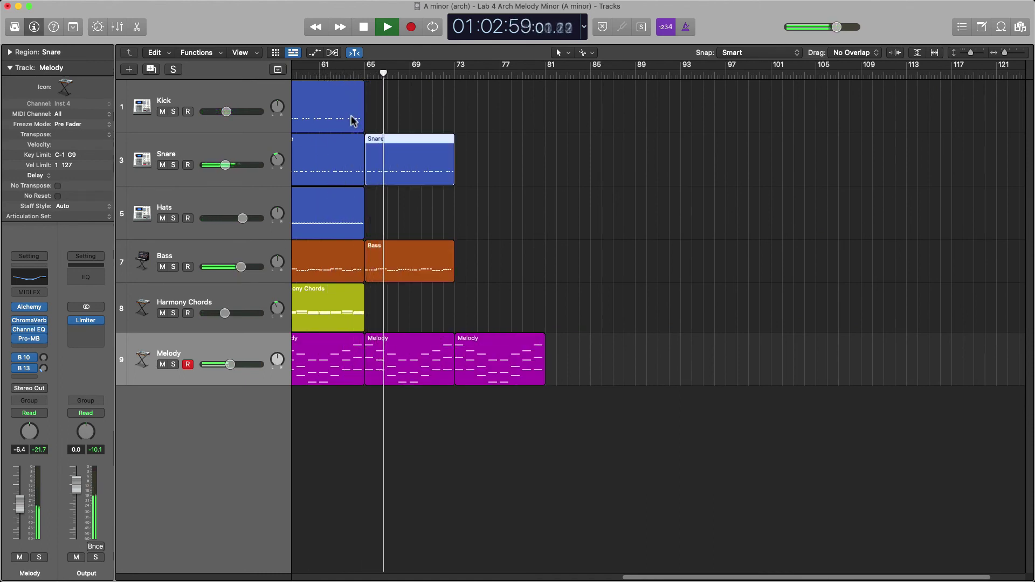
click(360, 120)
key(cmd+r)
click(452, 267)
key(cmd+r)
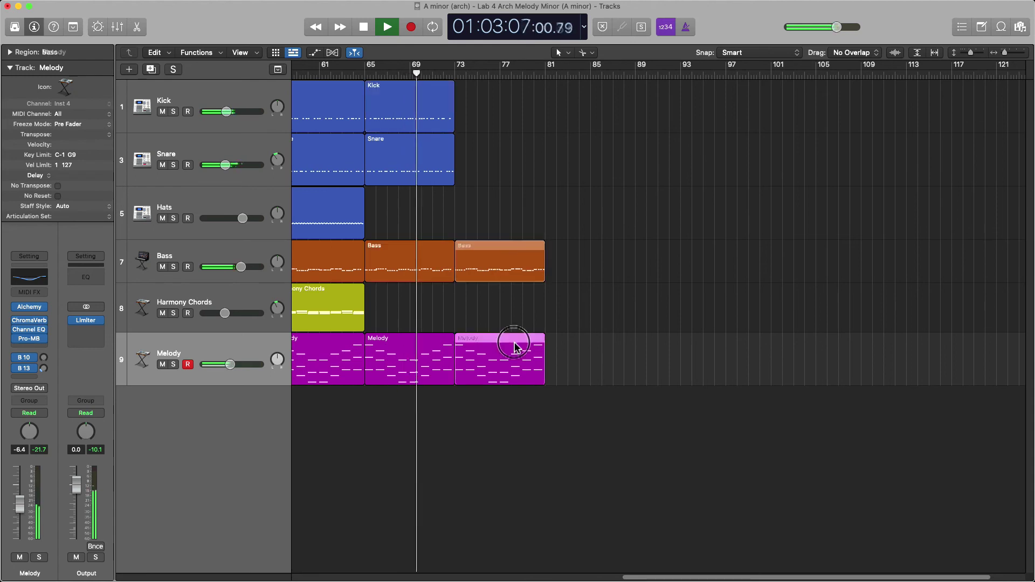
Try a Melody repeat at bar 81 and a Snare repeat at bar 73, and delete the Snare copy
click(513, 349)
key(cmd+r)
click(437, 148)
key(cmd+r)
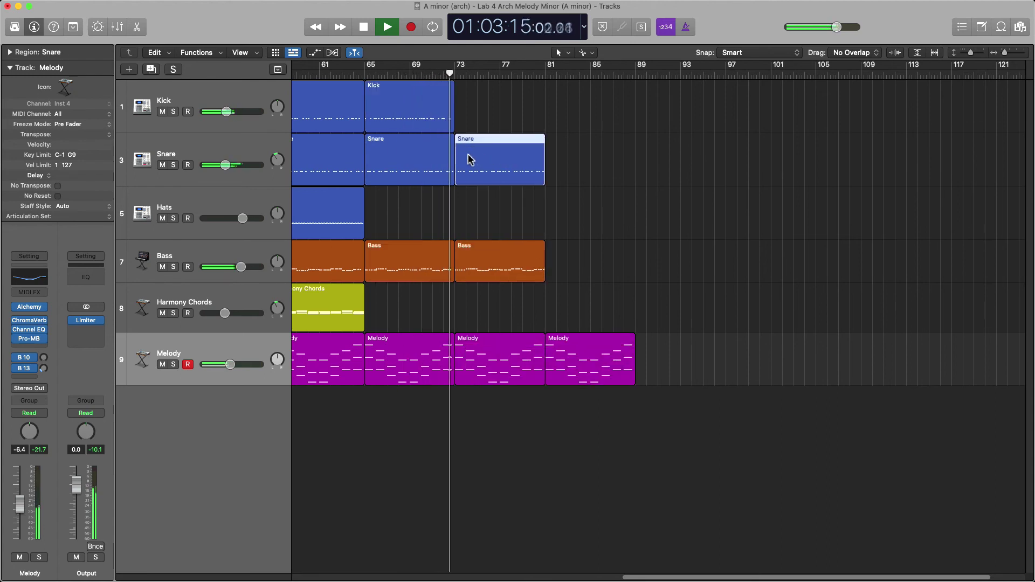
key(Delete)
Repeat the Kick region to bar 73 and delete the Melody region at bar 81
click(426, 103)
key(cmd+r)
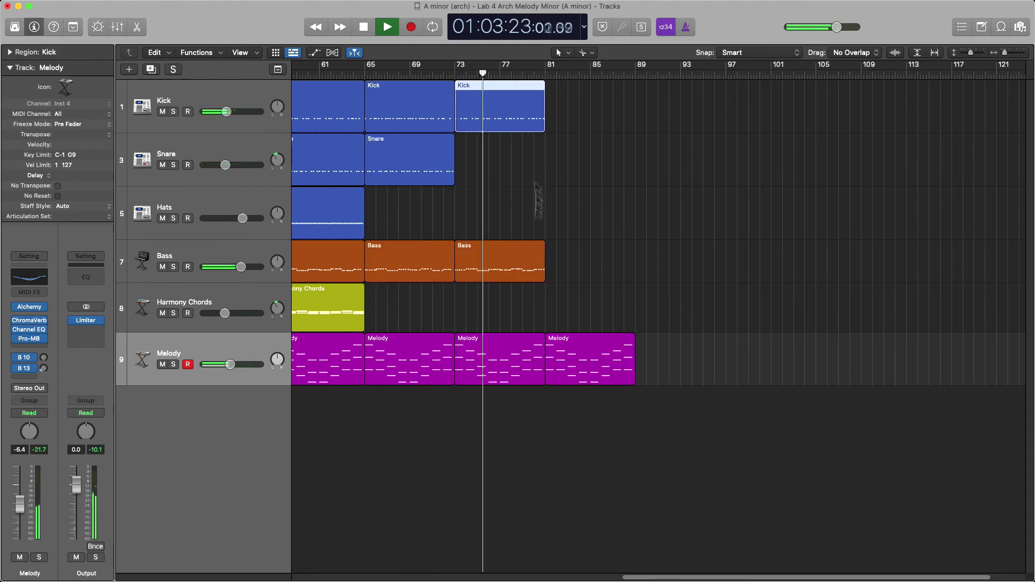
click(586, 359)
key(Delete)
key(cmd+Left)
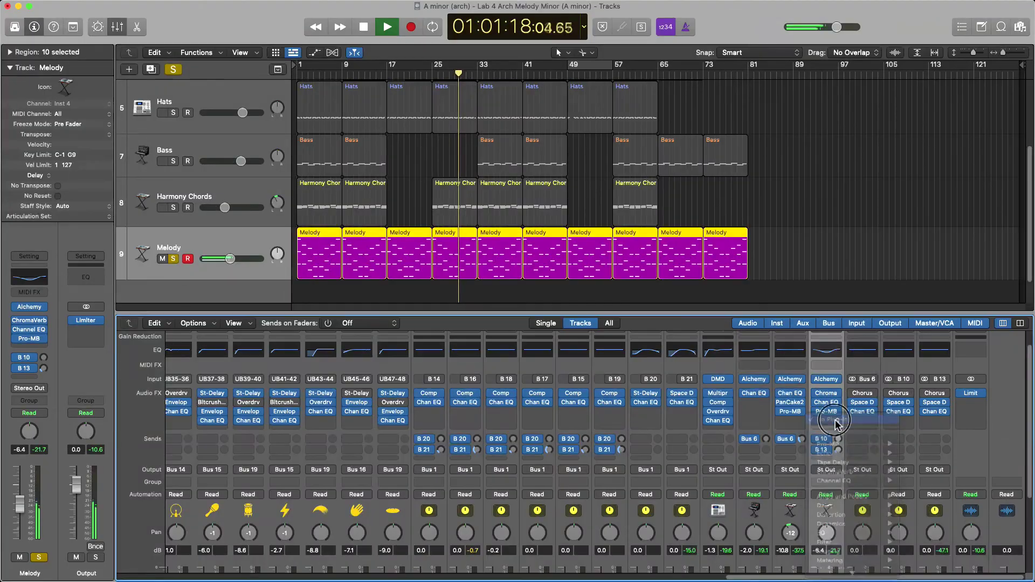
Insert the Drip plug-in on the Melody channel and adjust its Shape, Heat and Spice amounts
click(826, 421)
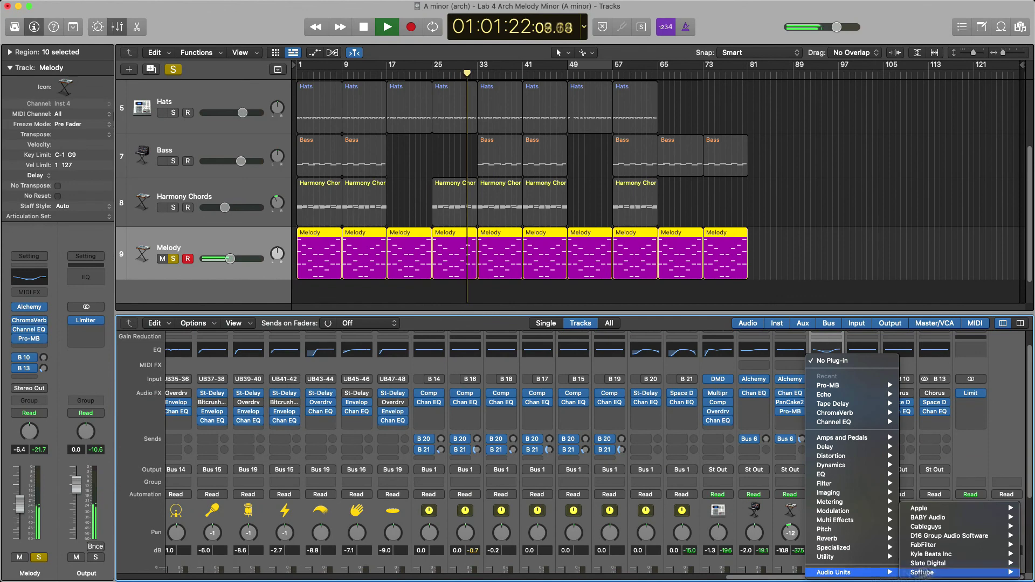
key(Escape)
click(826, 421)
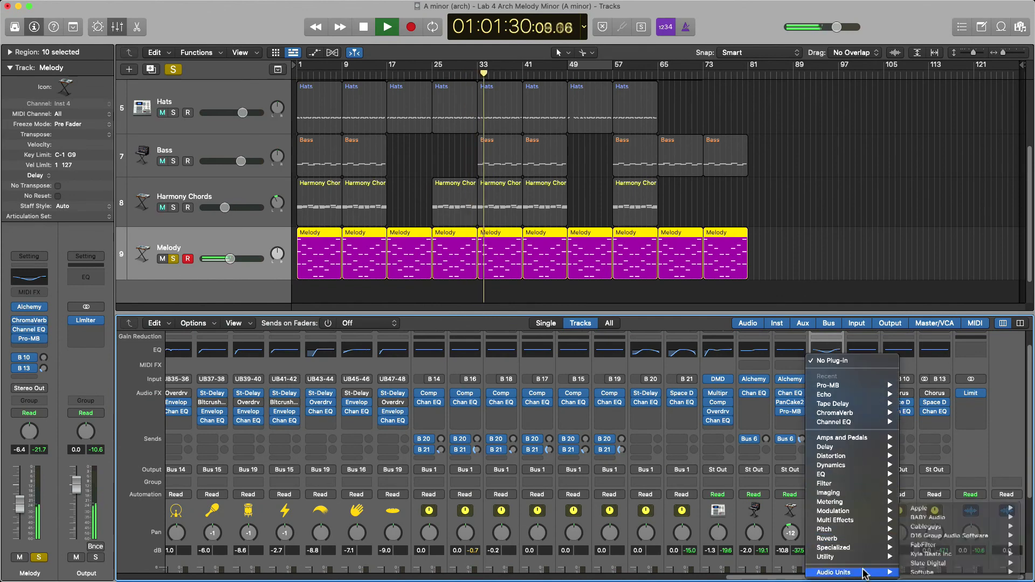
key(Escape)
drag(404, 365, 399, 323)
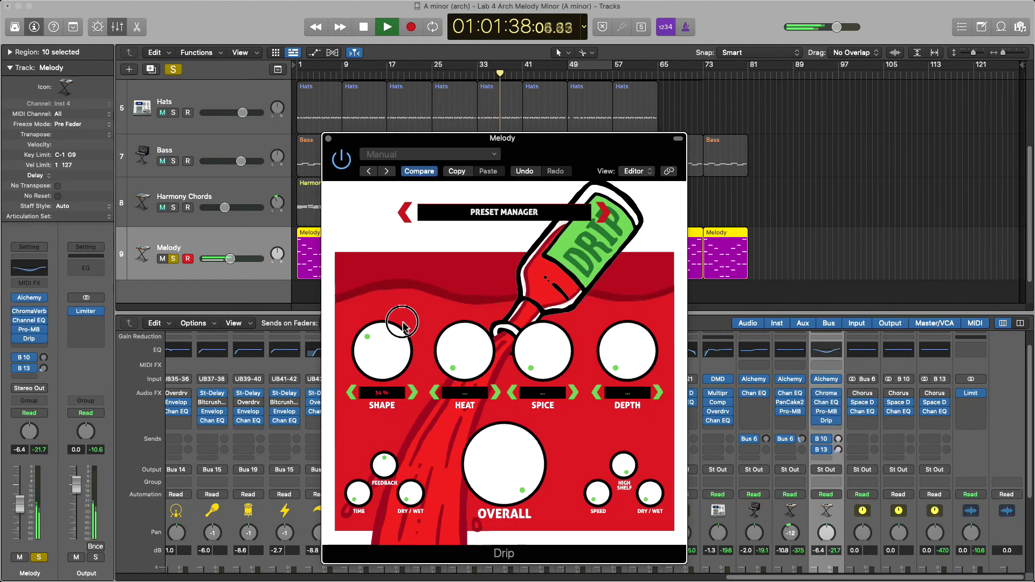
drag(478, 362, 466, 374)
drag(548, 361, 545, 302)
Compare the Melody soloed and unsoloed, with Drip on and bypassed, and readjust Drip's Shape and Depth amounts
click(173, 259)
click(173, 259)
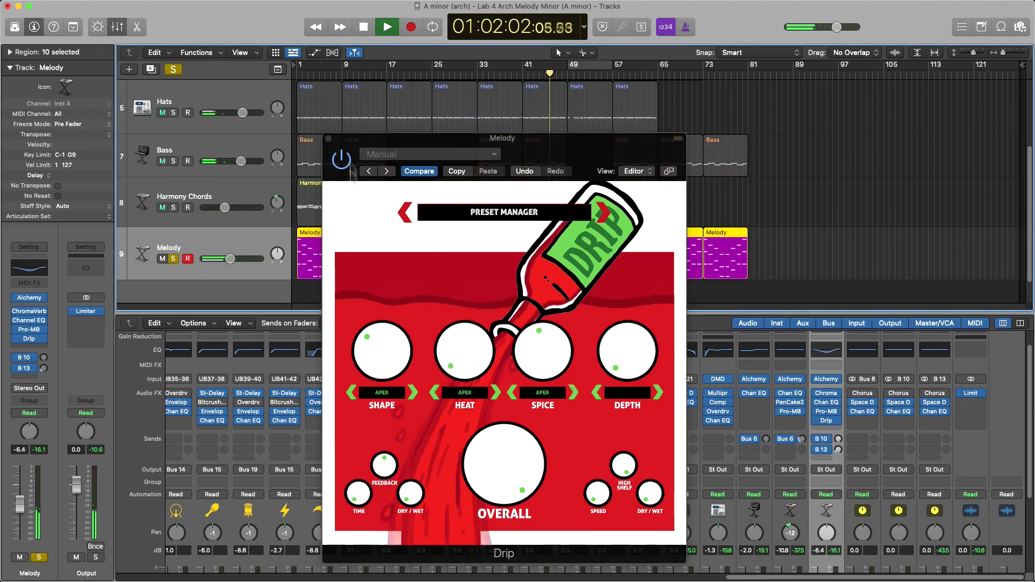
click(341, 159)
click(341, 159)
drag(397, 360, 388, 378)
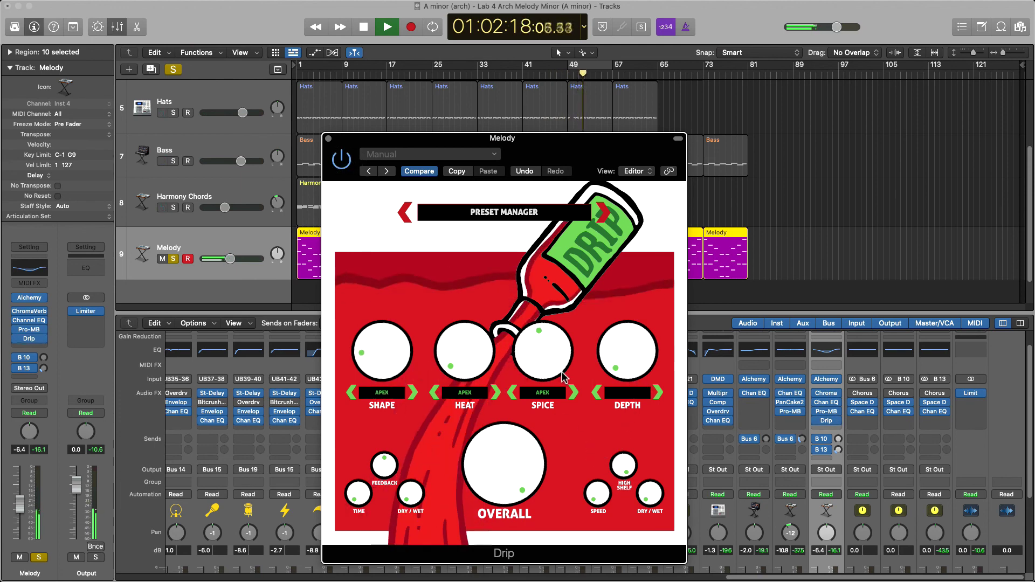
drag(631, 374, 633, 356)
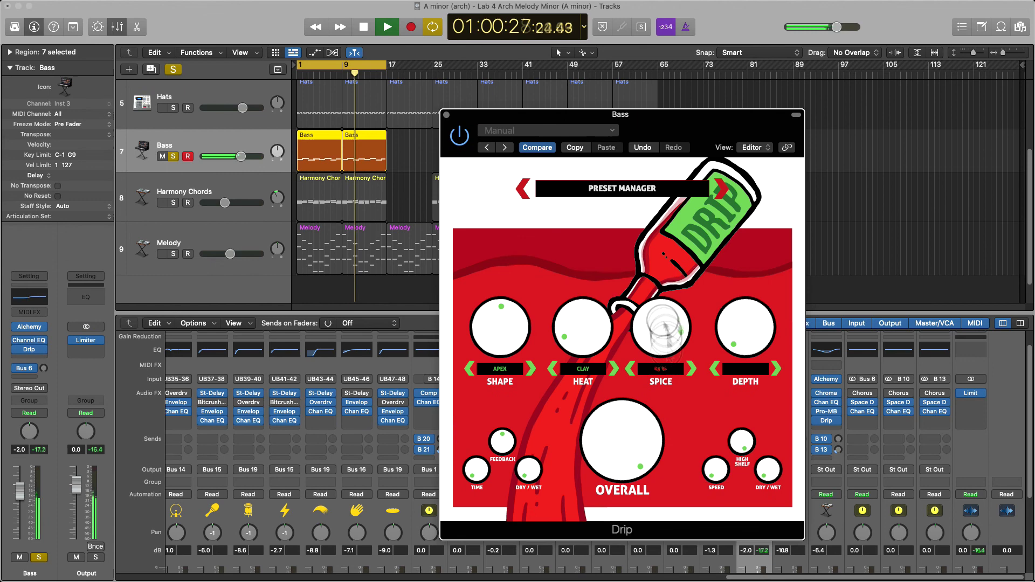
Choose the Exile type for Spice in the Bass track's Drip, adjust its amount, unsolo the track and close the plug-in
click(632, 371)
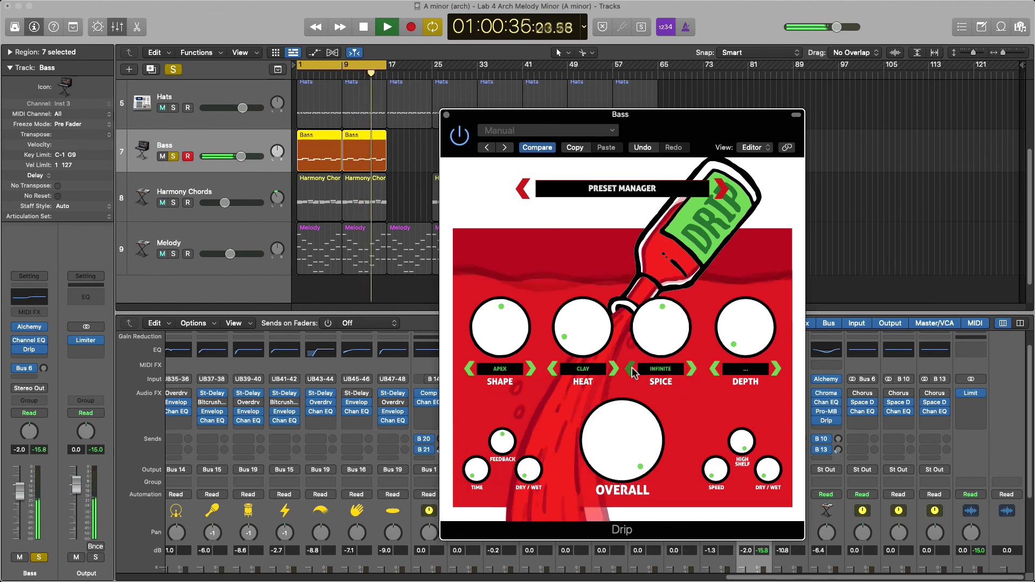
click(632, 371)
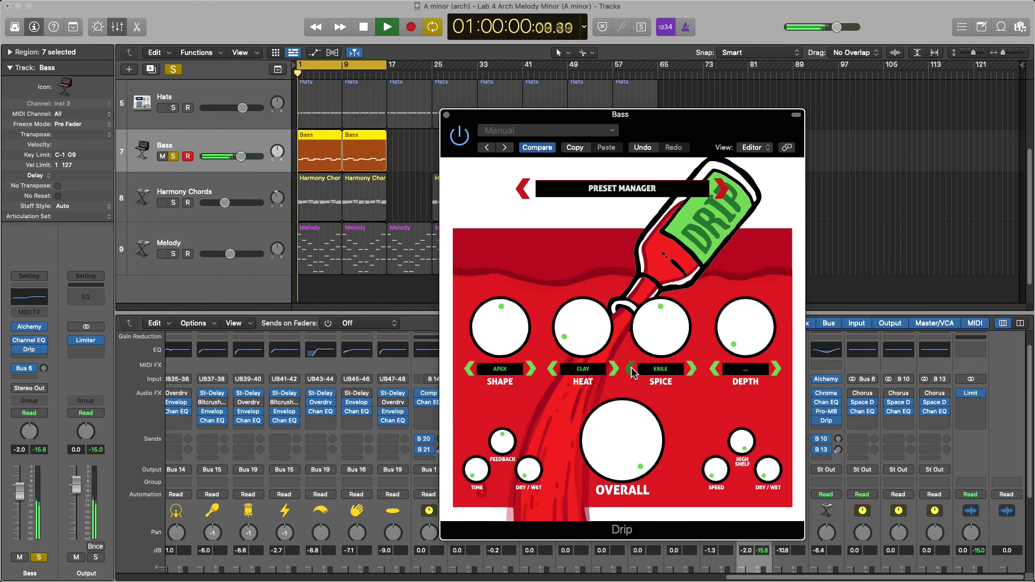
click(692, 370)
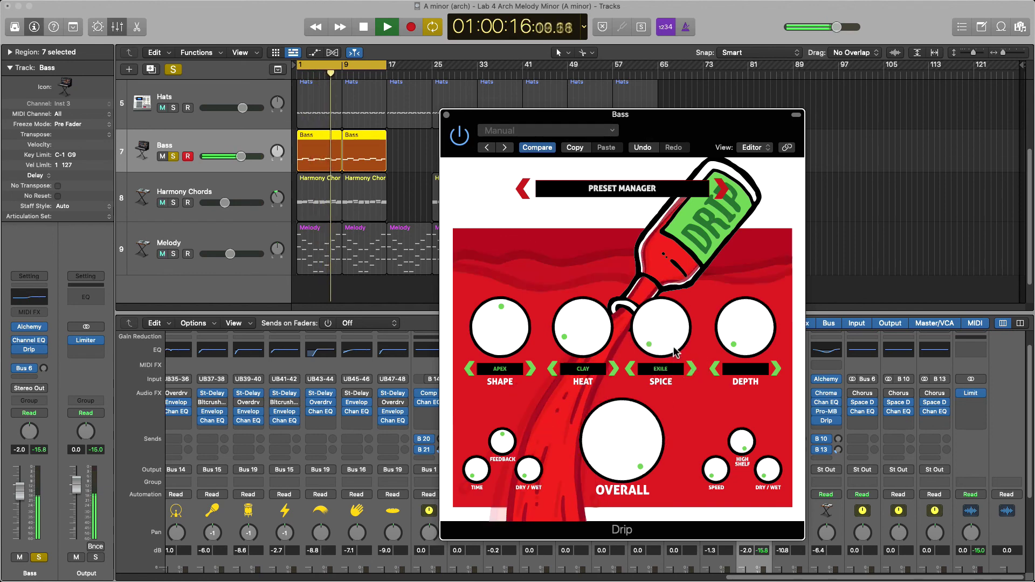
drag(674, 327, 675, 334)
key(s)
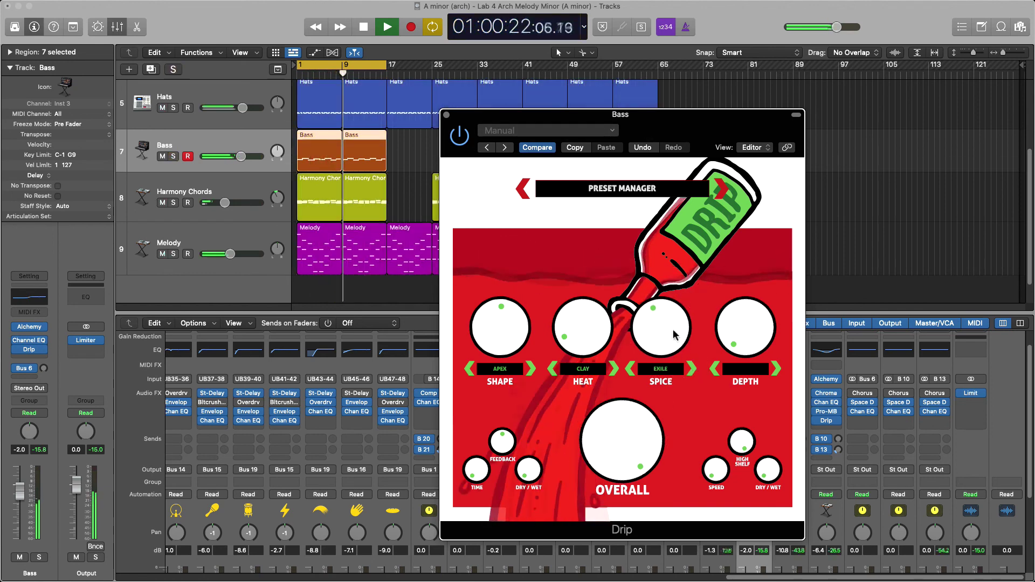
click(447, 115)
Solo the Hats track, insert Drip on its channel and raise Depth slightly using the Apex type
scroll(233, 172, up, 5)
click(226, 200)
key(s)
click(718, 430)
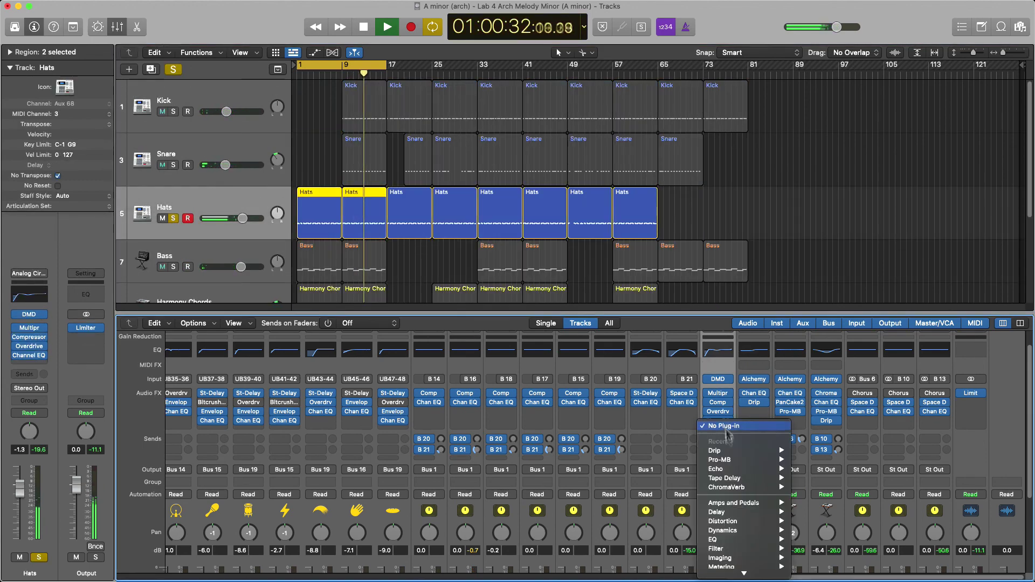
click(724, 450)
click(658, 393)
mouse_move(643, 362)
mouse_down()
mouse_move(651, 319)
mouse_move(643, 357)
mouse_up()
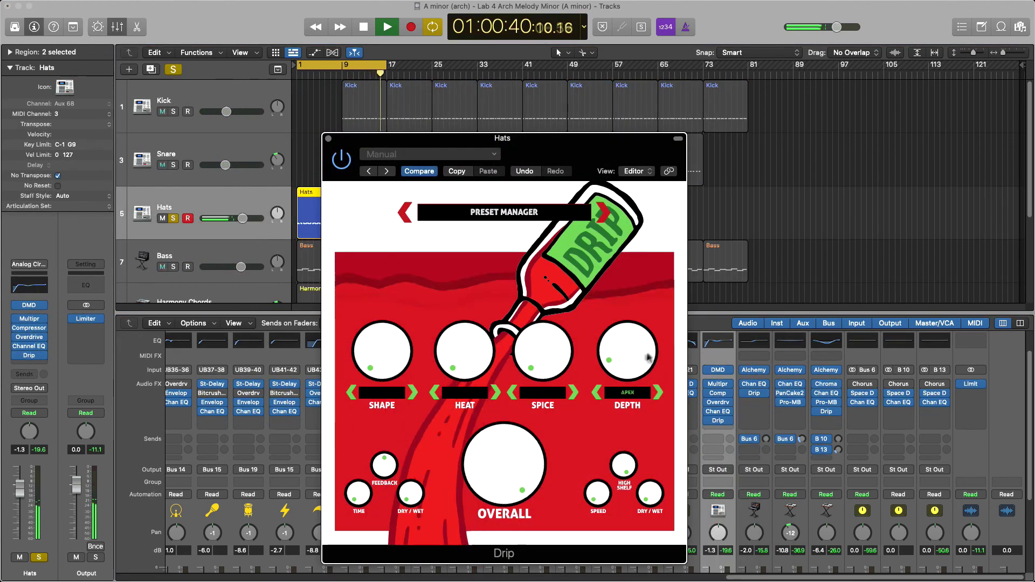
key(s)
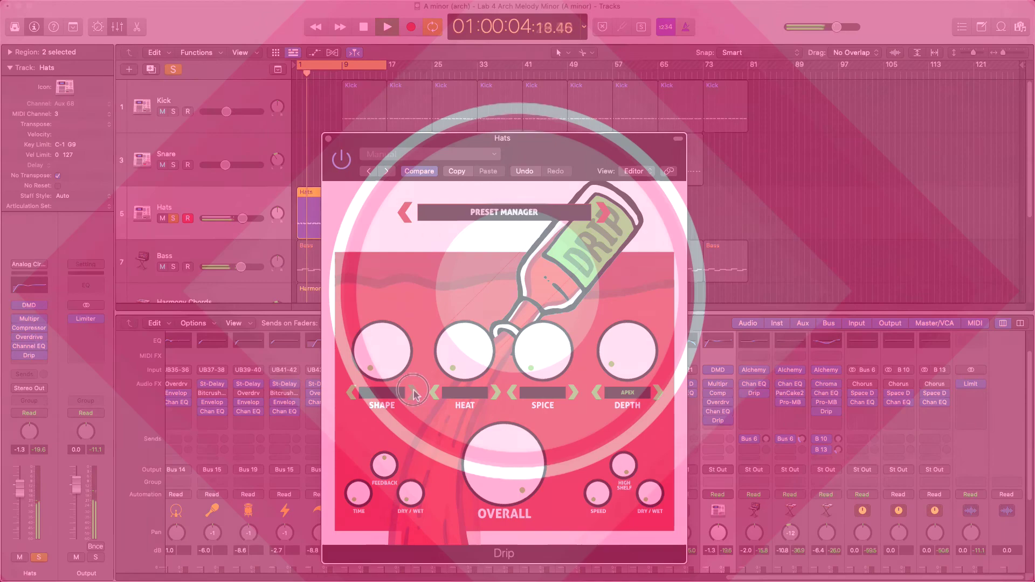